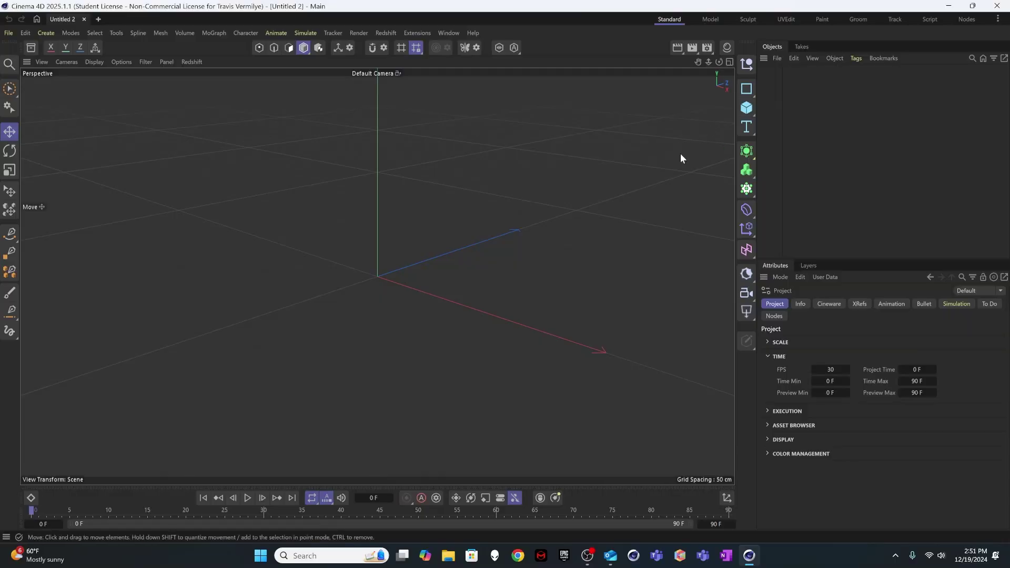
- Drag Office Chair 01 from the Seating assets into the scene and frame it at a low, close angle
click(31, 48)
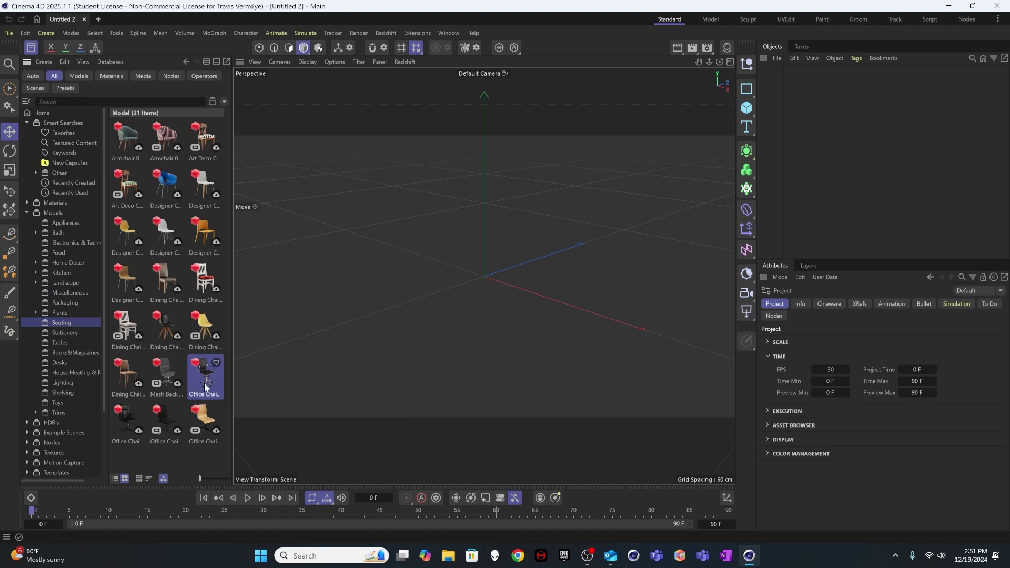
drag(205, 376, 618, 374)
drag(834, 195, 844, 192)
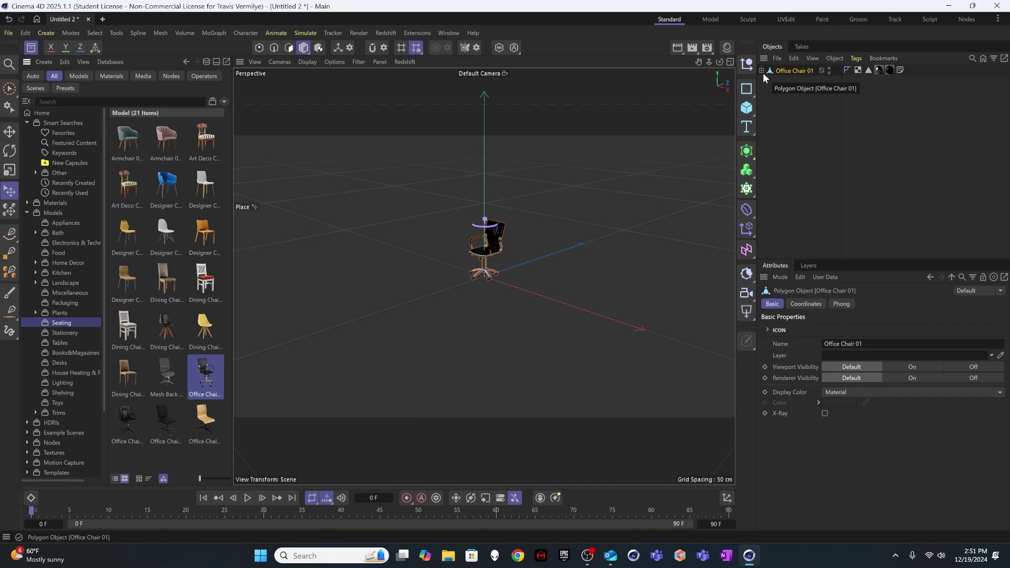
click(31, 48)
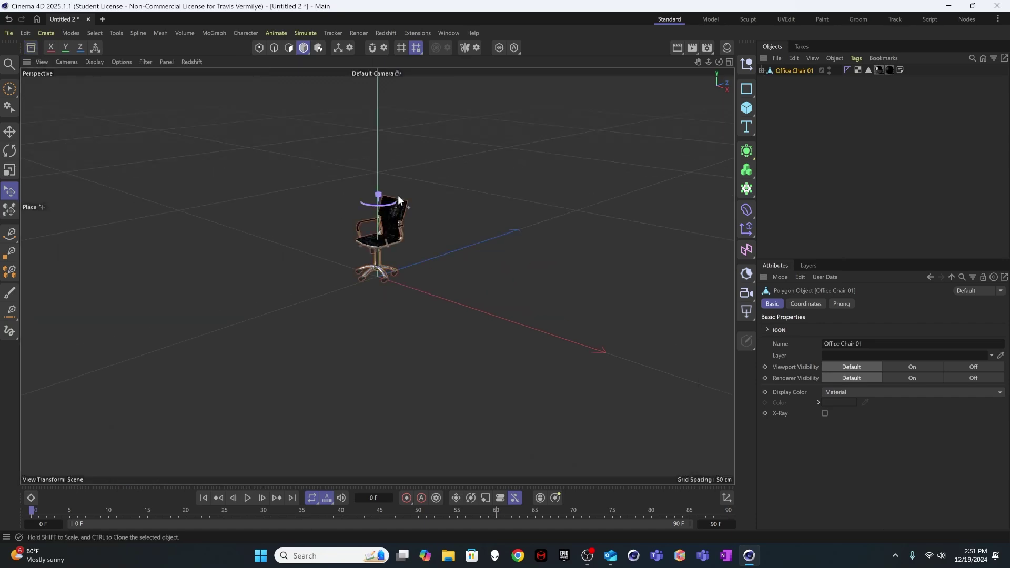
scroll(361, 241, up, 4)
scroll(482, 174, up, 3)
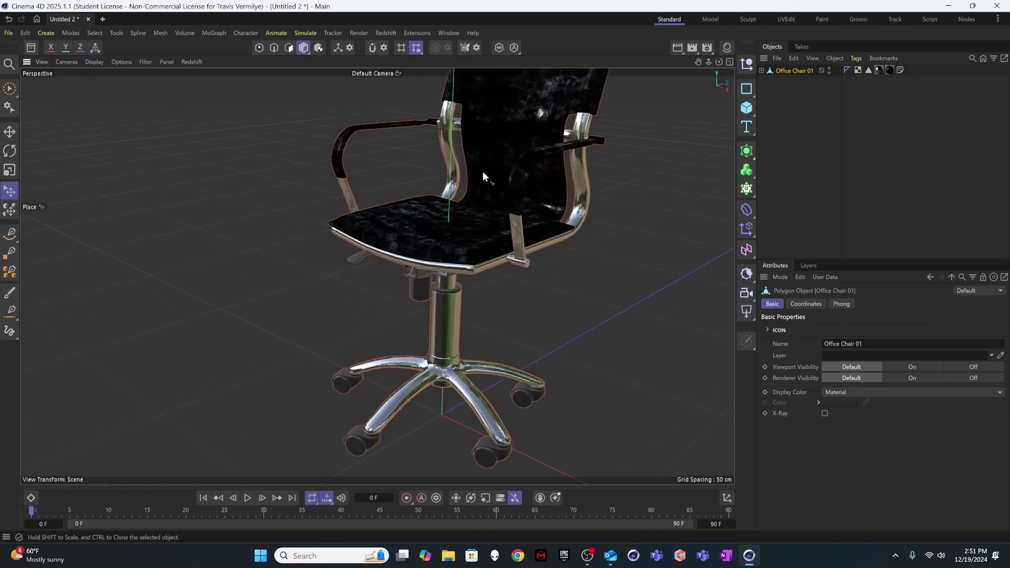
alt+drag(485, 197, 336, 273)
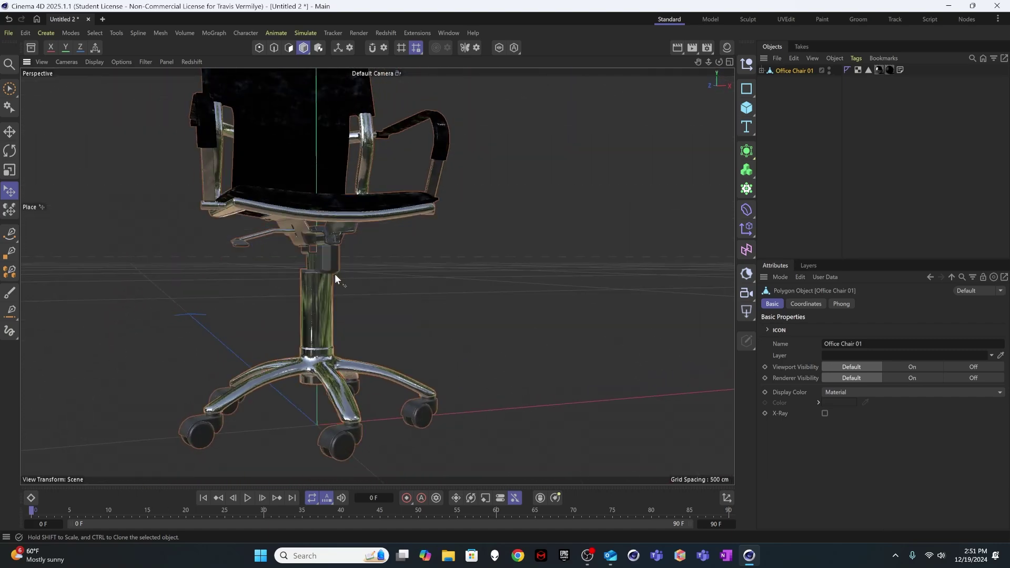
- Switch the viewport to Gouraud Shading (Lines) with N~B
key(n)
key(b)
click(96, 62)
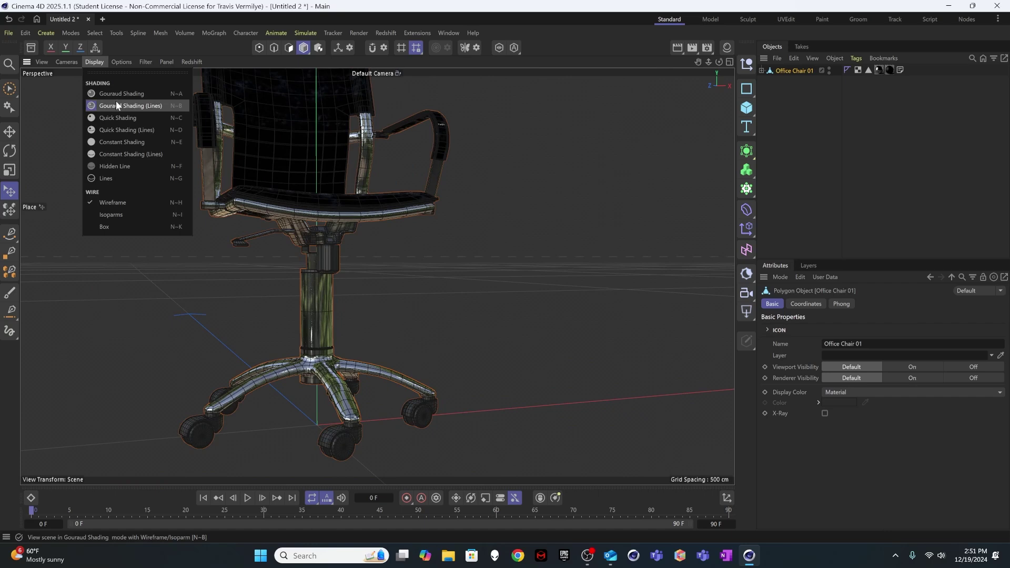
click(494, 159)
- Orbit to a close frontal view of the backrest and expand the Office Chair 01 hierarchy
scroll(320, 266, up, 3)
alt+drag(359, 292, 390, 245)
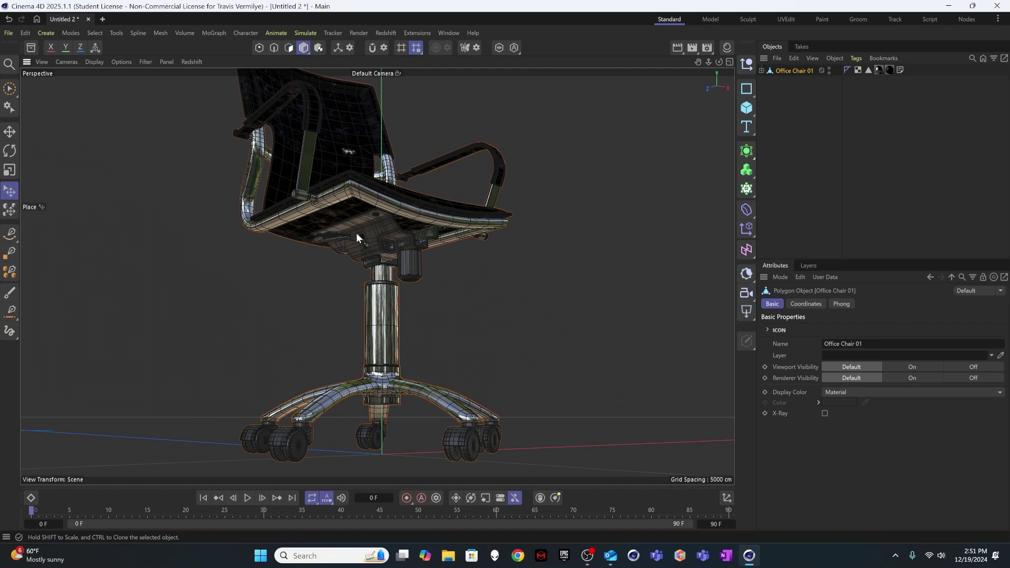
alt+drag(356, 232, 319, 170)
scroll(288, 166, up, 5)
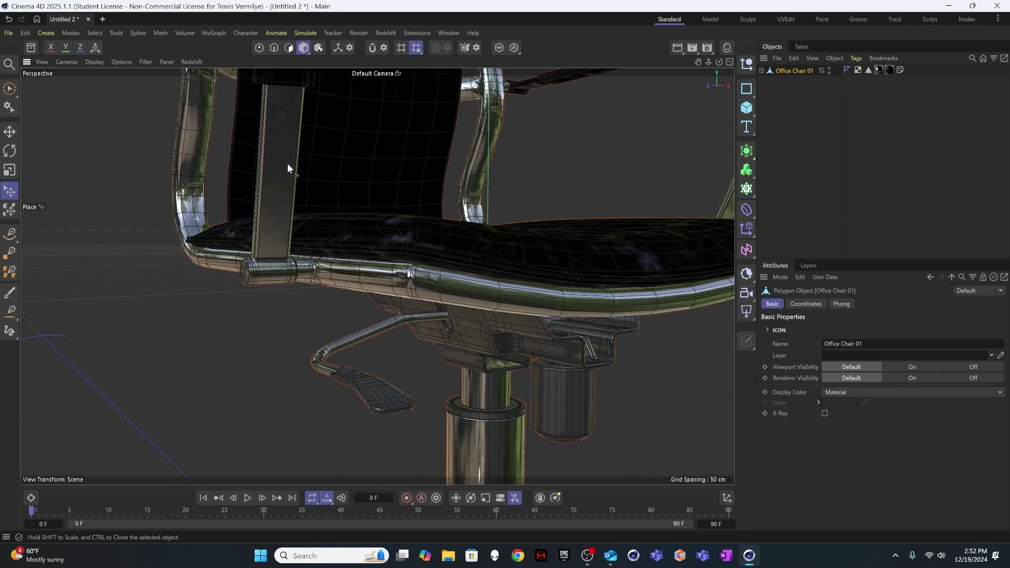
click(761, 70)
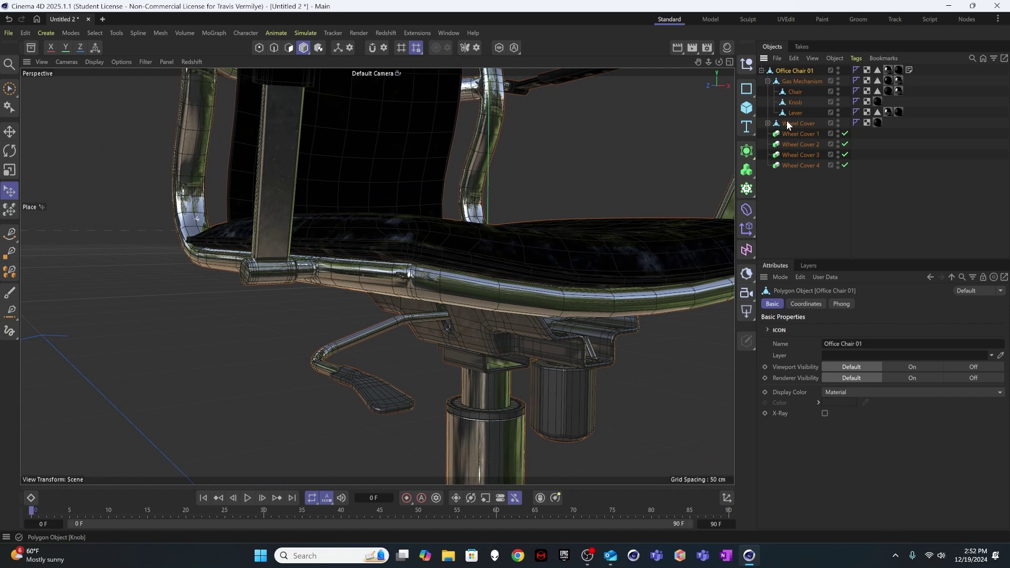
- In Polygon mode, select the back-bar polygons on both armrests
click(289, 48)
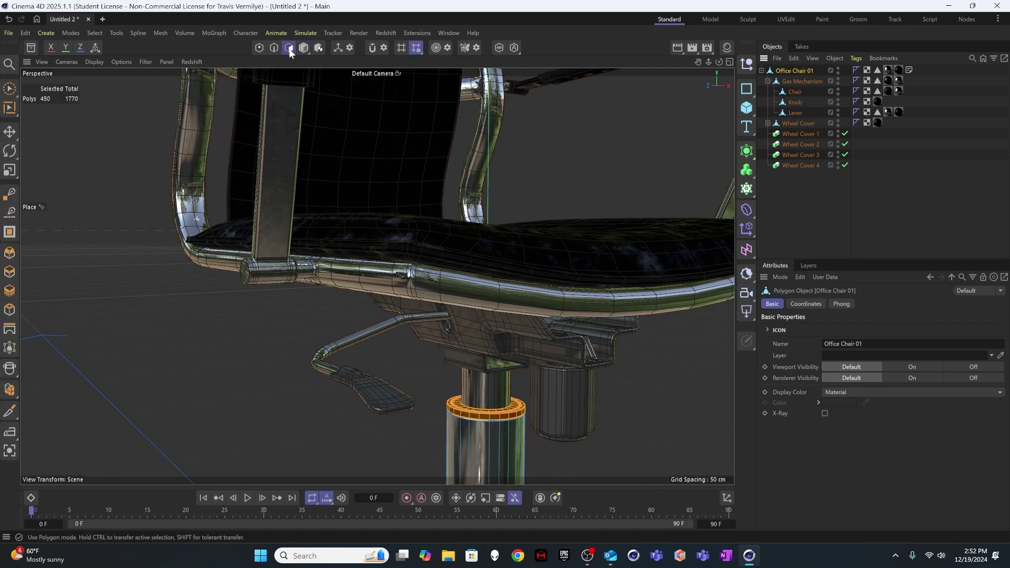
click(275, 203)
key(e)
click(244, 157)
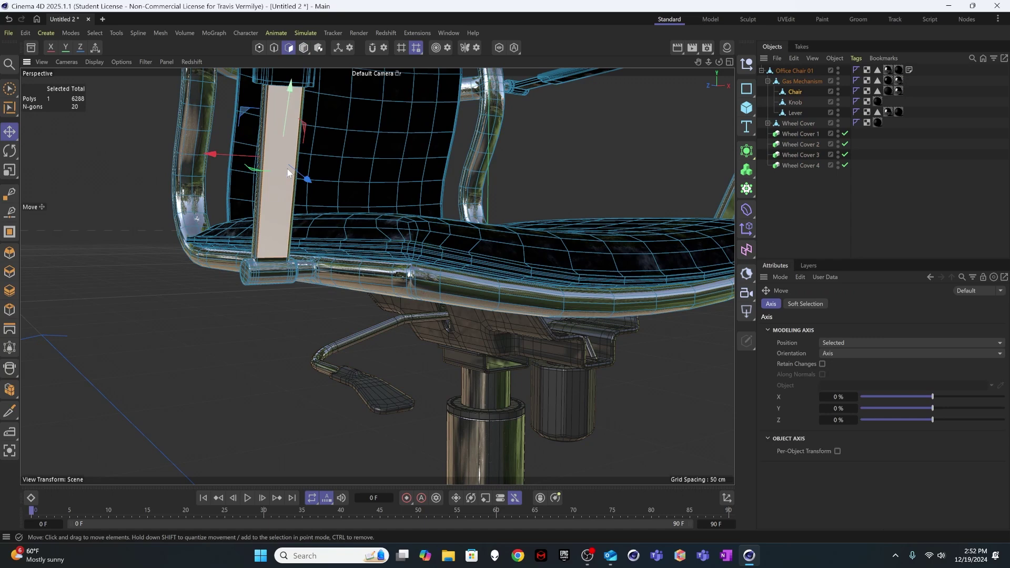
click(286, 168)
alt+drag(557, 187, 551, 184)
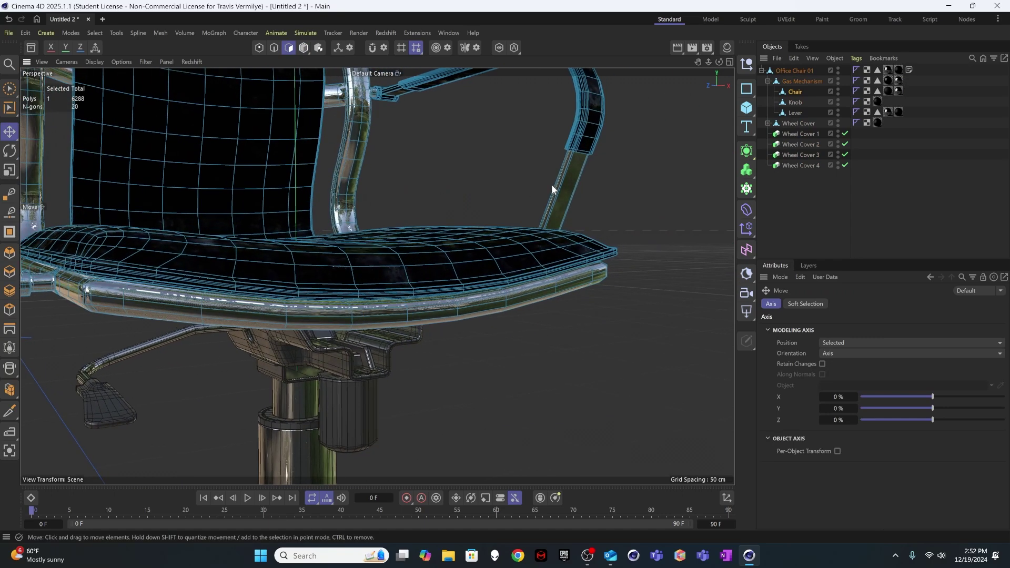
shift+click(568, 190)
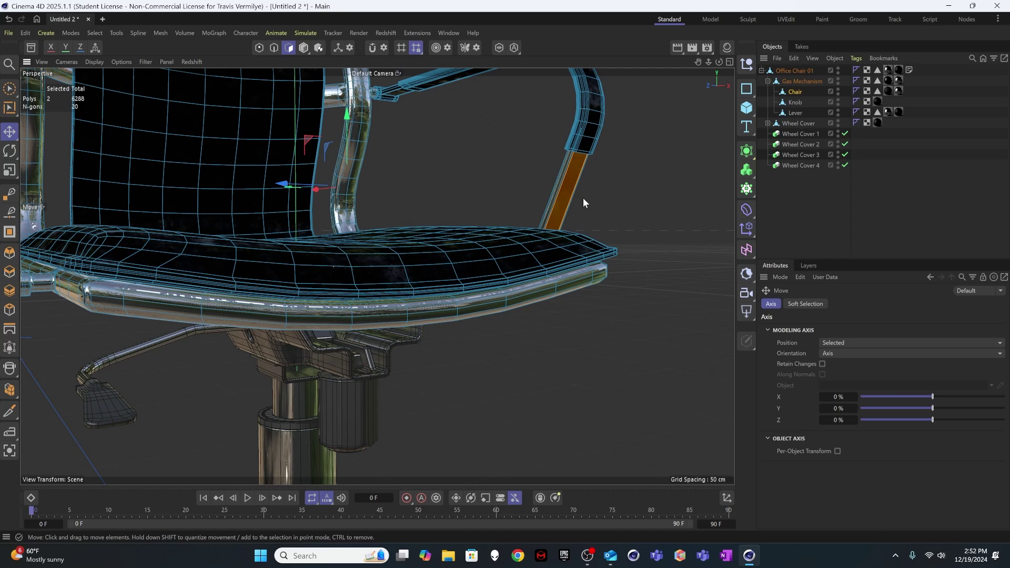
- Extend the selection to all connected support-bar polygons with Select Connected
right_click(583, 199)
click(583, 198)
alt+drag(584, 199, 369, 251)
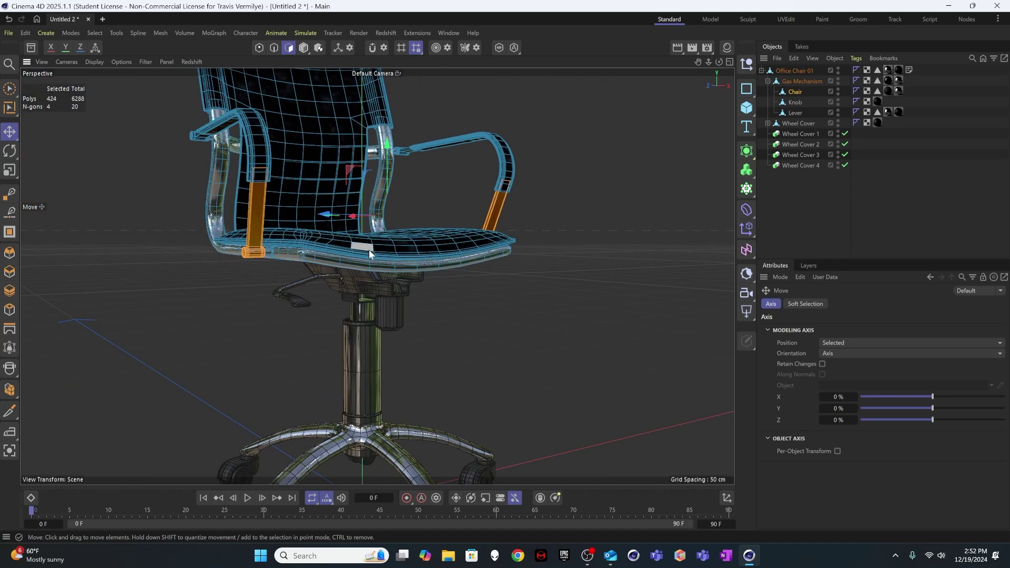
right_click(368, 250)
key(Escape)
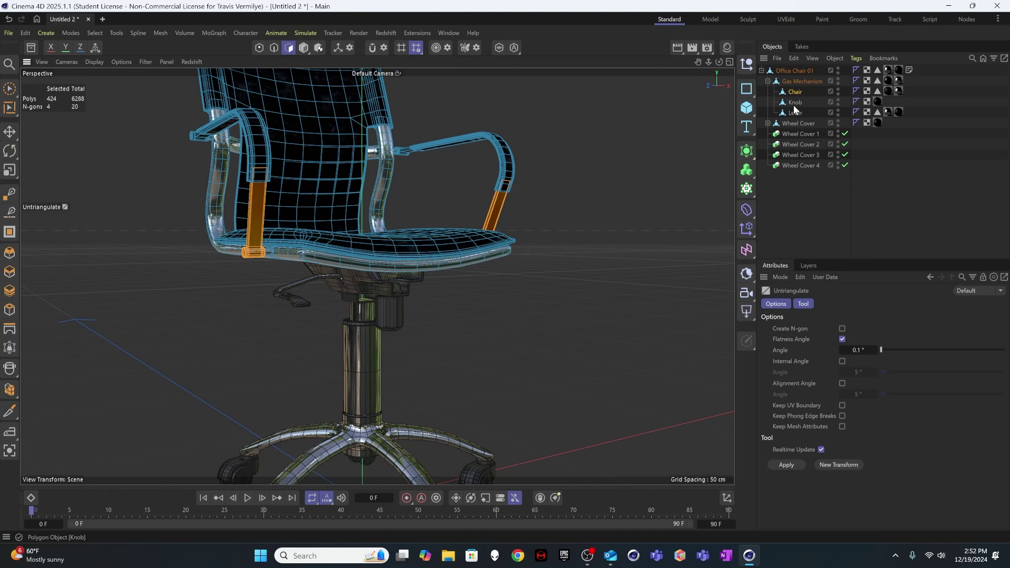
- Subdivide the armrest bar polygons with Smooth Subdivision enabled, then deselect them
right_click(504, 210)
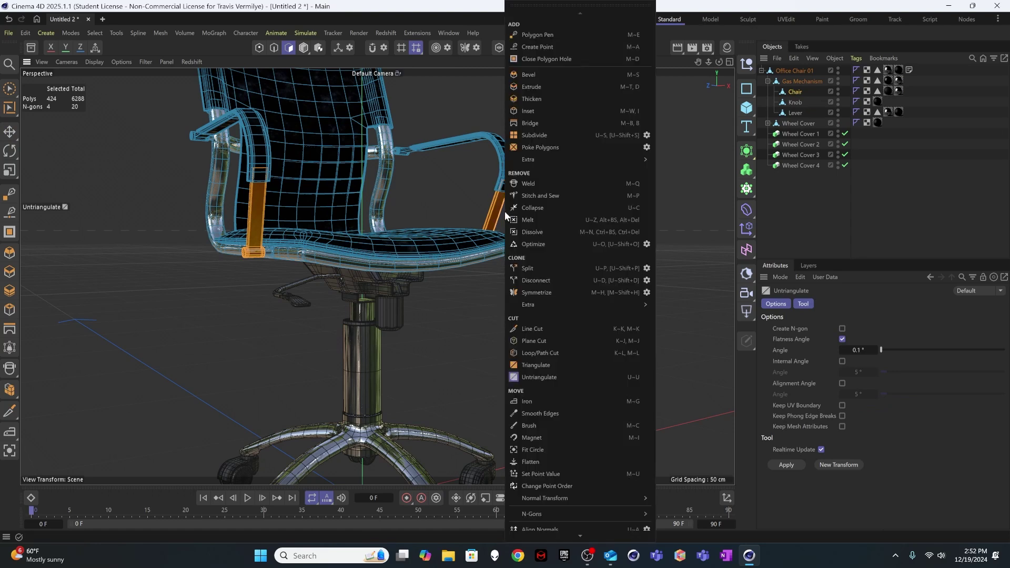
click(647, 135)
click(650, 116)
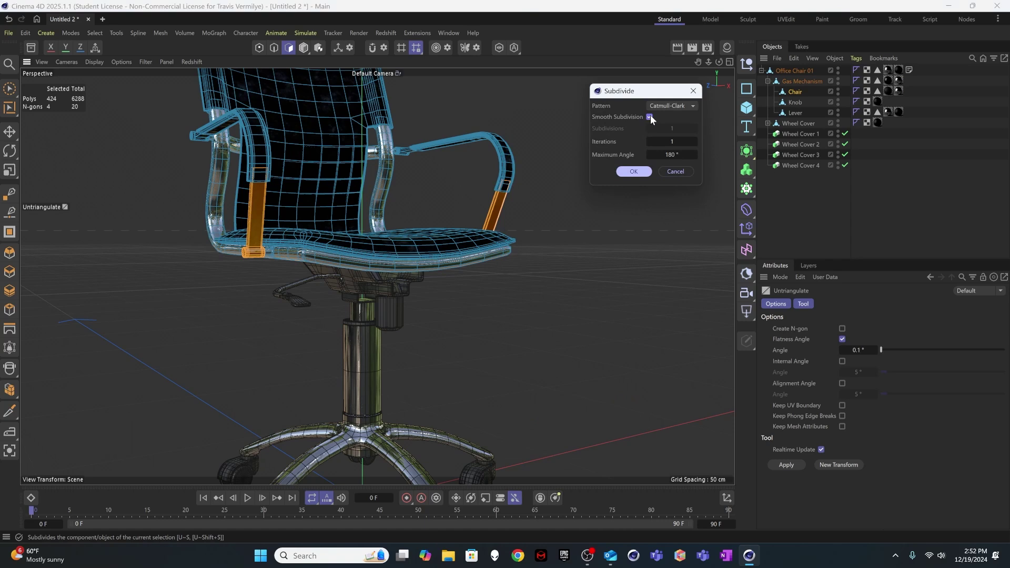
click(637, 171)
click(812, 179)
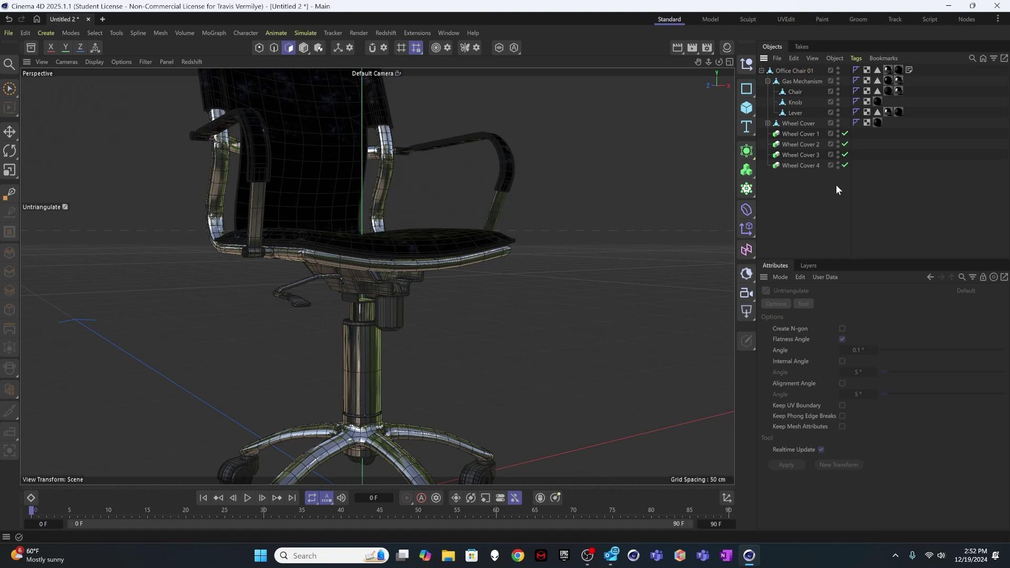
- Box-select Wheel Cover 1–4 and make the instances editable
drag(812, 187, 785, 131)
drag(805, 192, 780, 132)
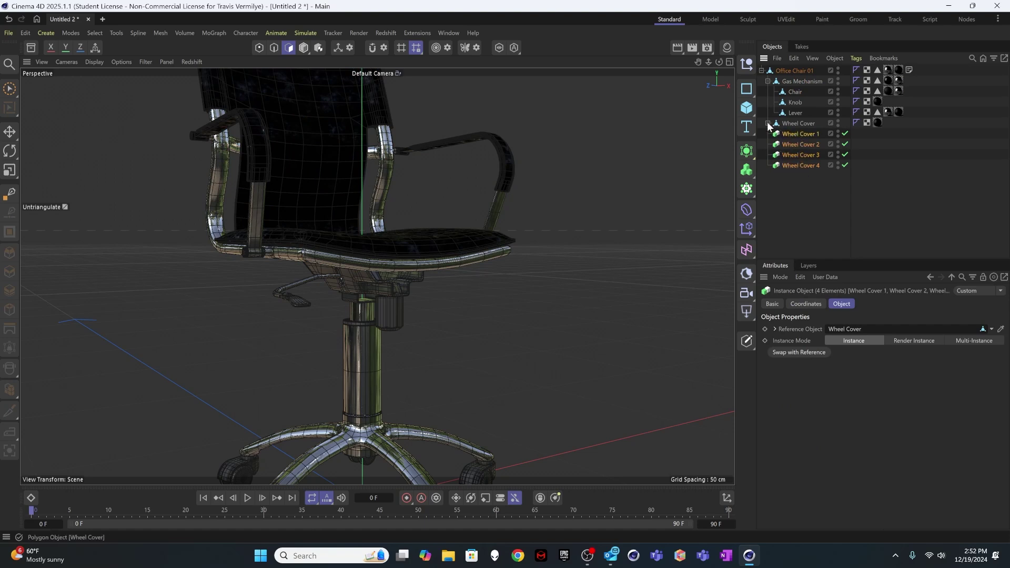
key(c)
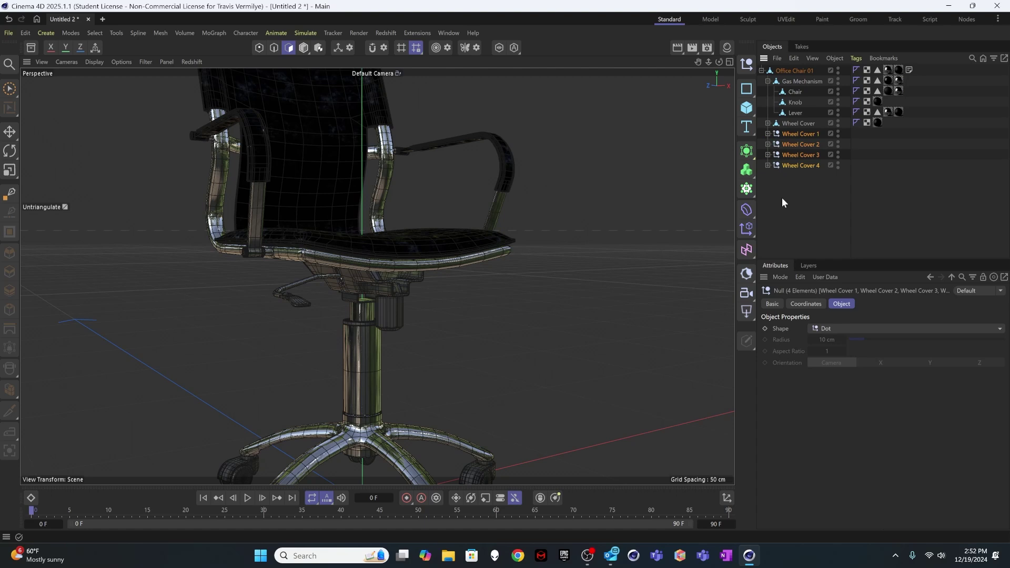
key(ctrl+z)
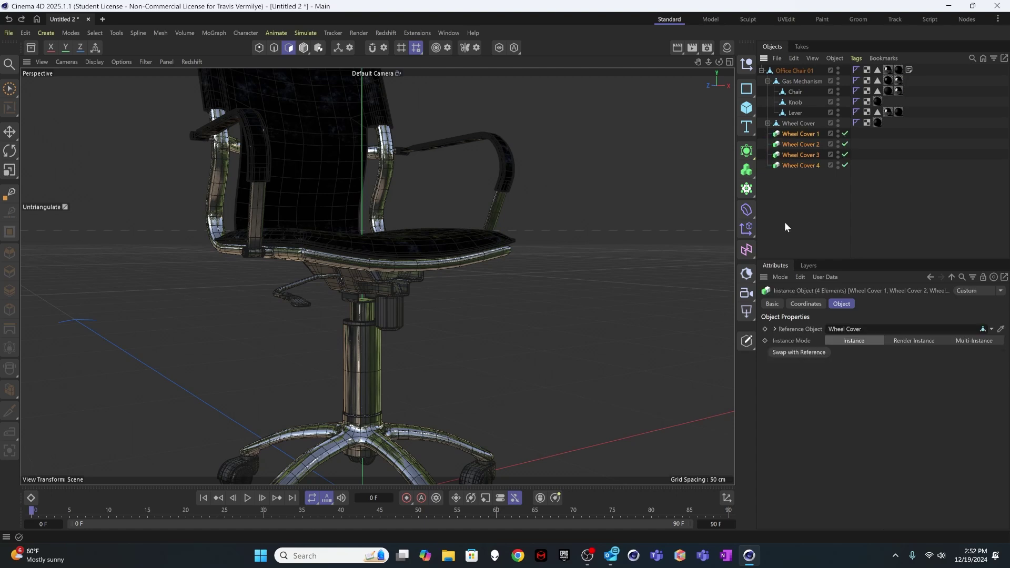
click(743, 339)
- Expand the four converted Wheel Cover nulls to reveal each Wheel Cover mesh
click(767, 165)
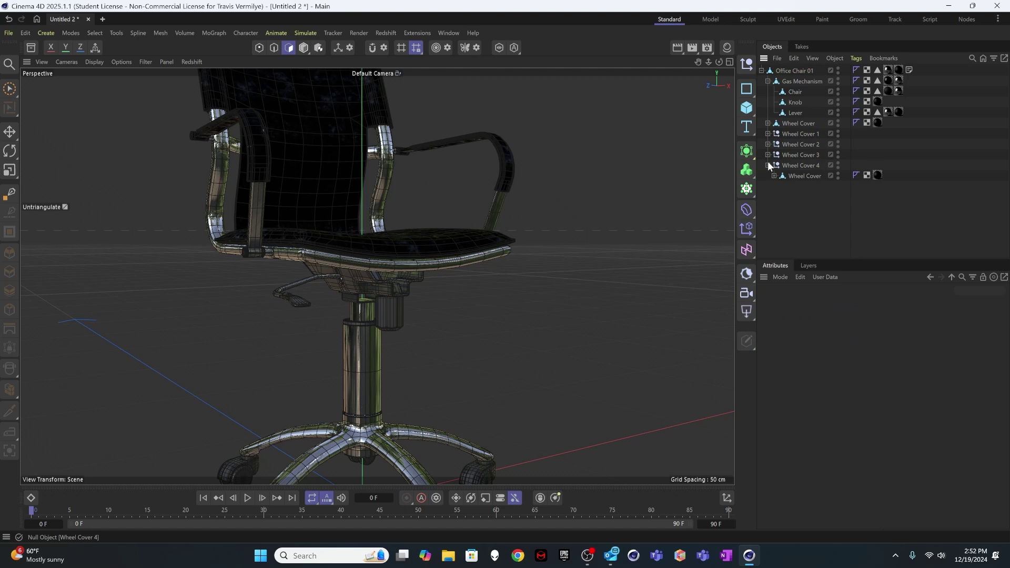
click(767, 154)
click(767, 144)
click(768, 134)
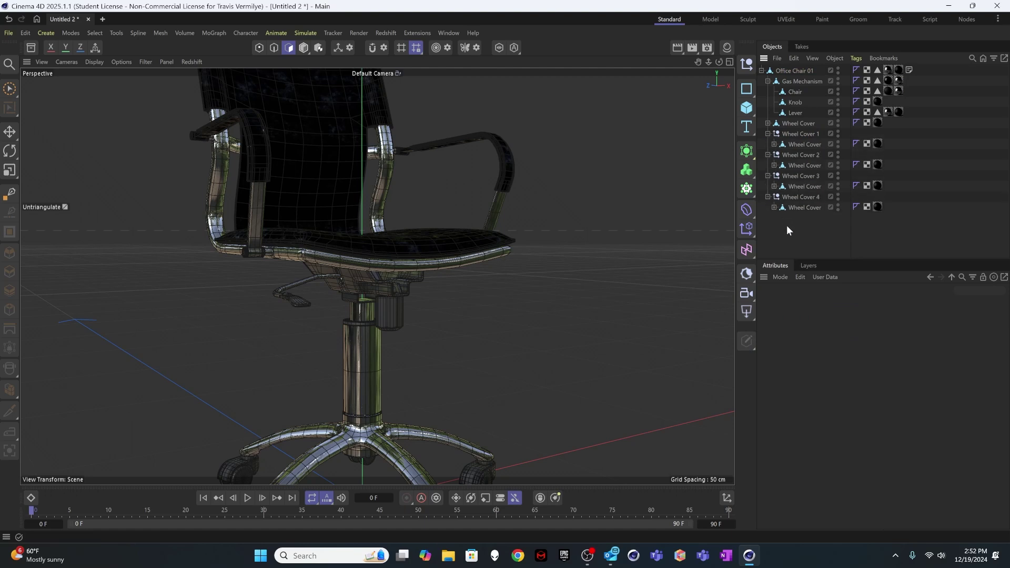
- Select every chair object and nest them all under a new Subdivision Surface
drag(811, 237, 762, 71)
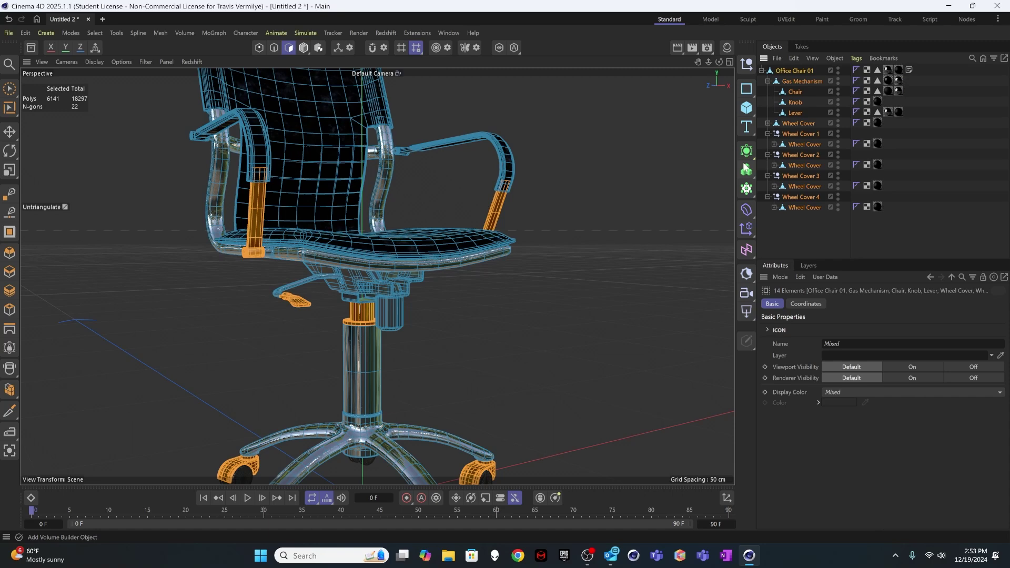
alt+click(747, 152)
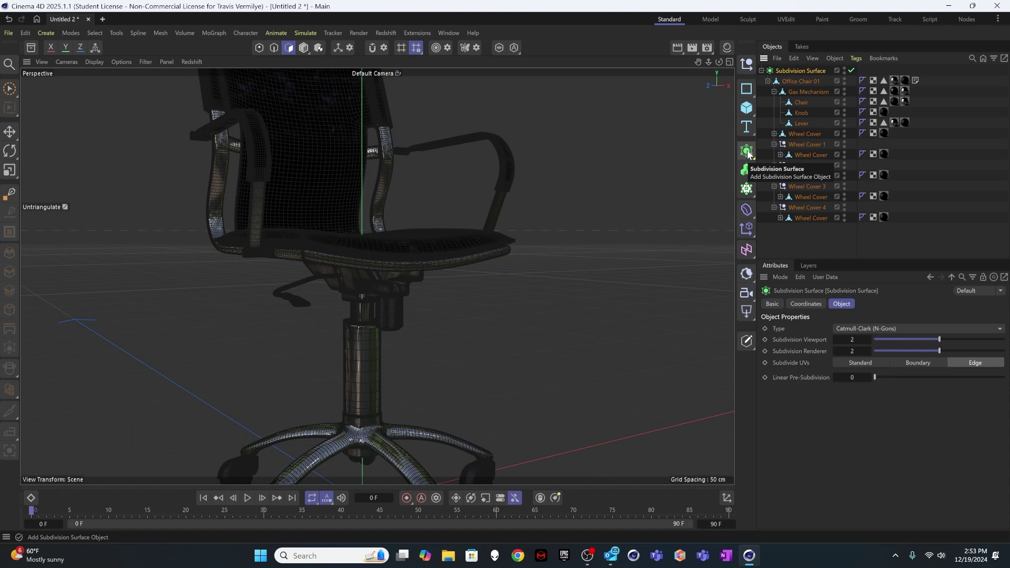
click(781, 234)
click(798, 71)
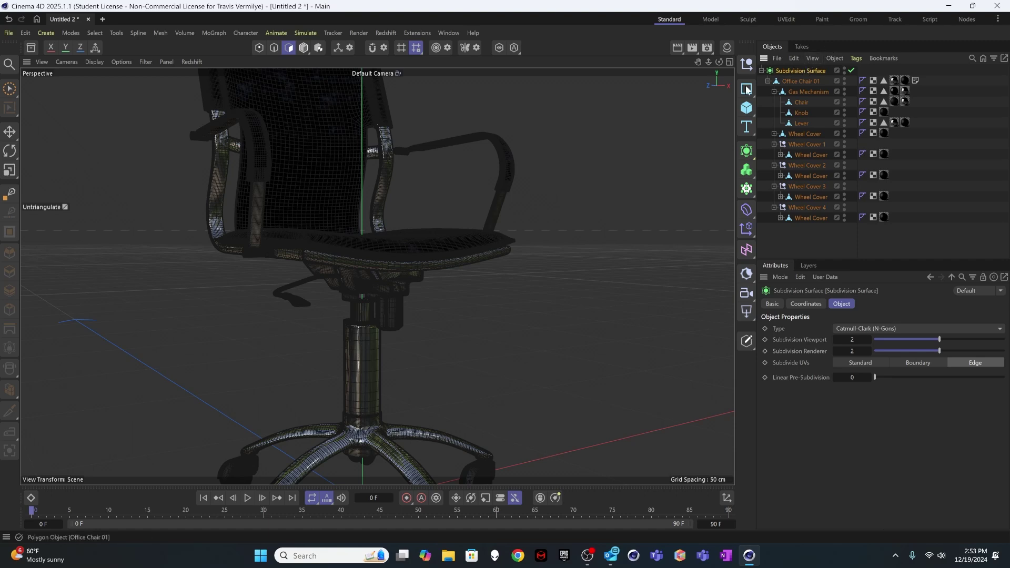
- Make the Subdivision Surface editable and select all the objects beneath it
key(c)
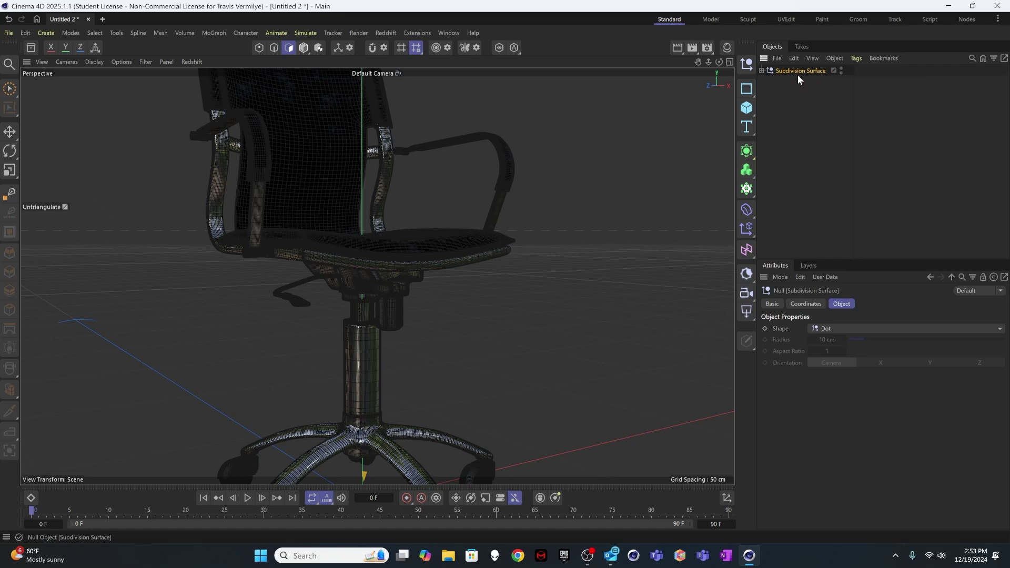
click(786, 99)
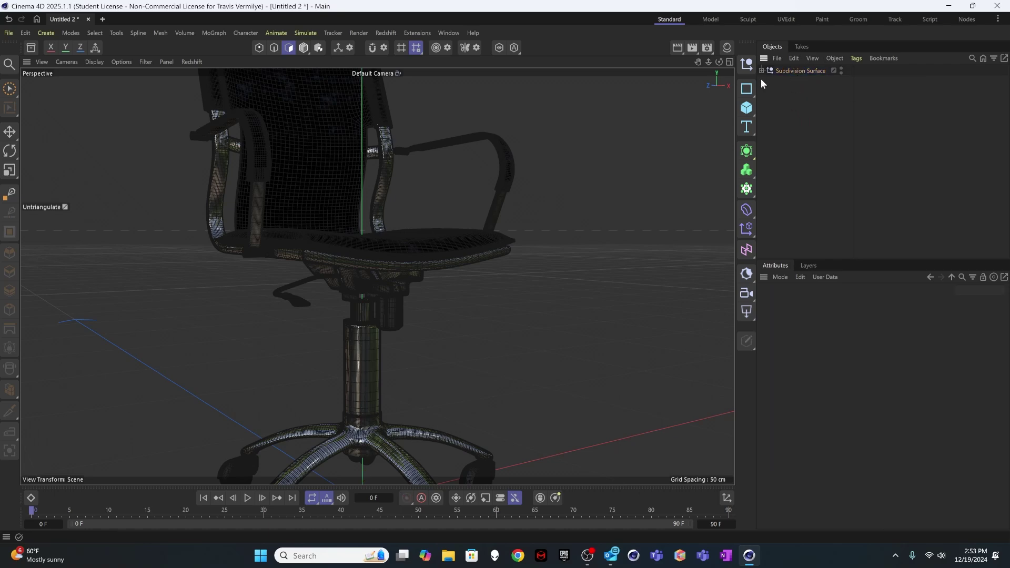
click(761, 70)
drag(815, 244, 762, 70)
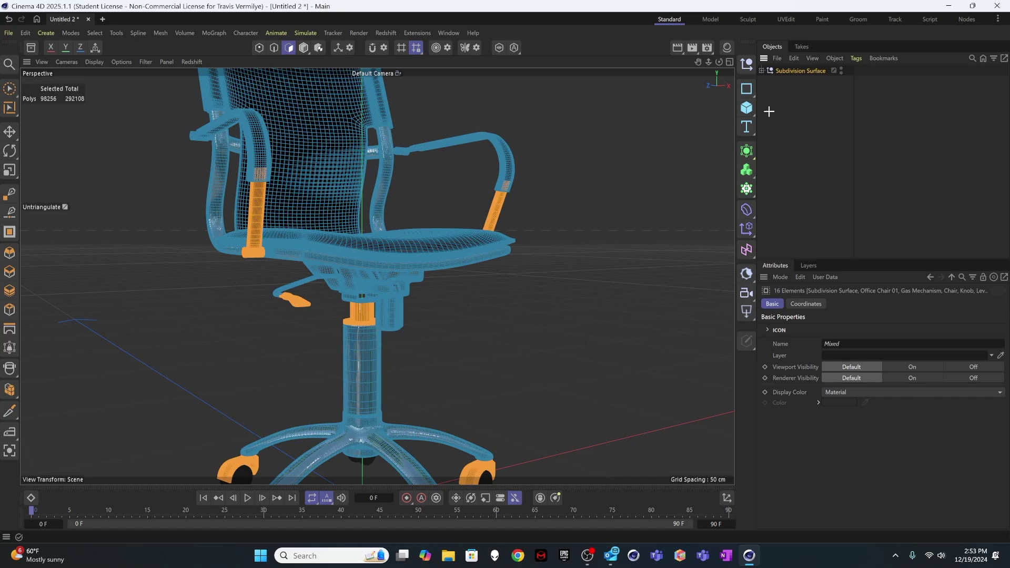
key(ctrl+shift+a)
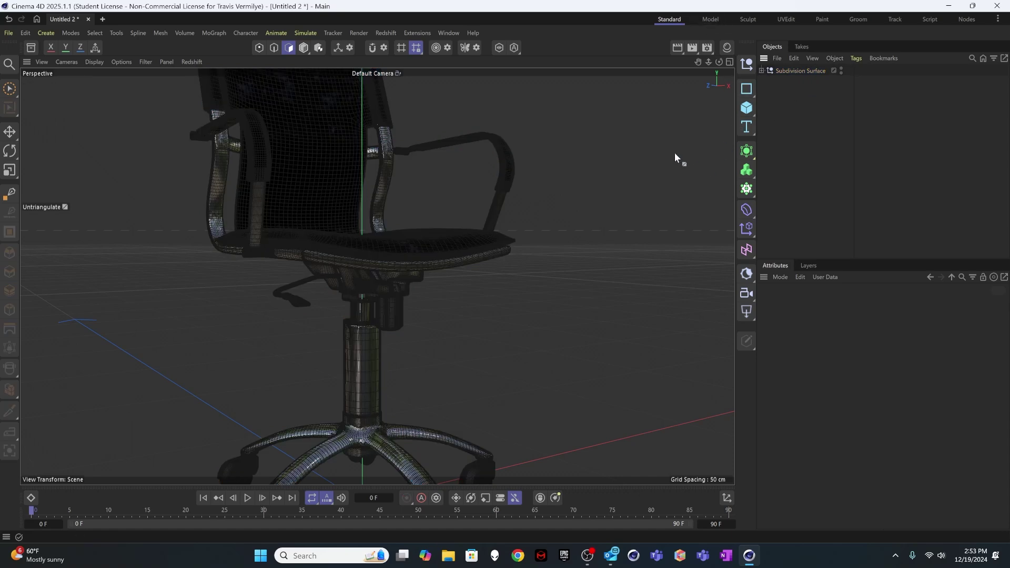
alt+drag(386, 290, 345, 266)
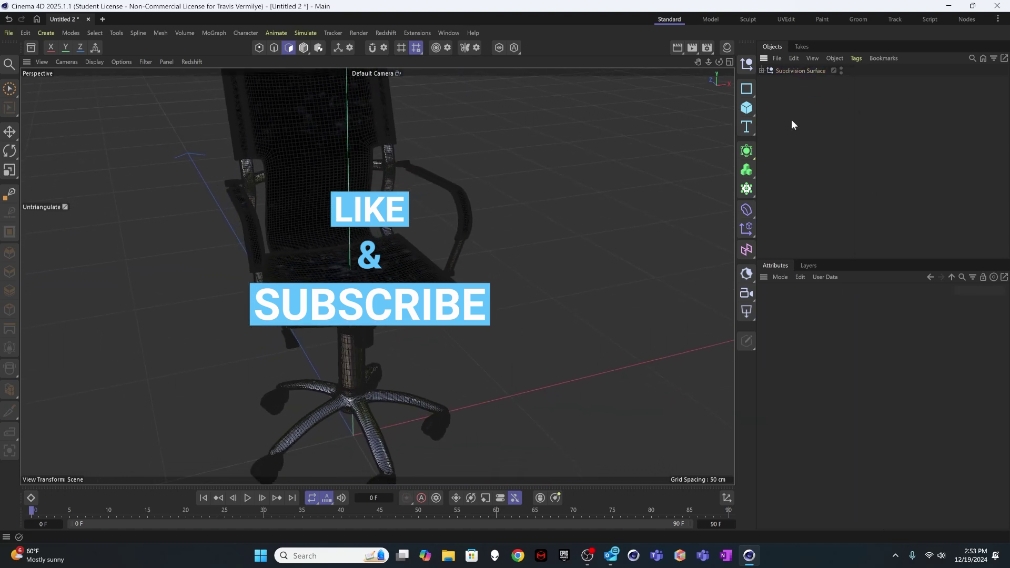
- Delete the duplicate second Office Chair 01 object from the null
click(760, 70)
click(767, 81)
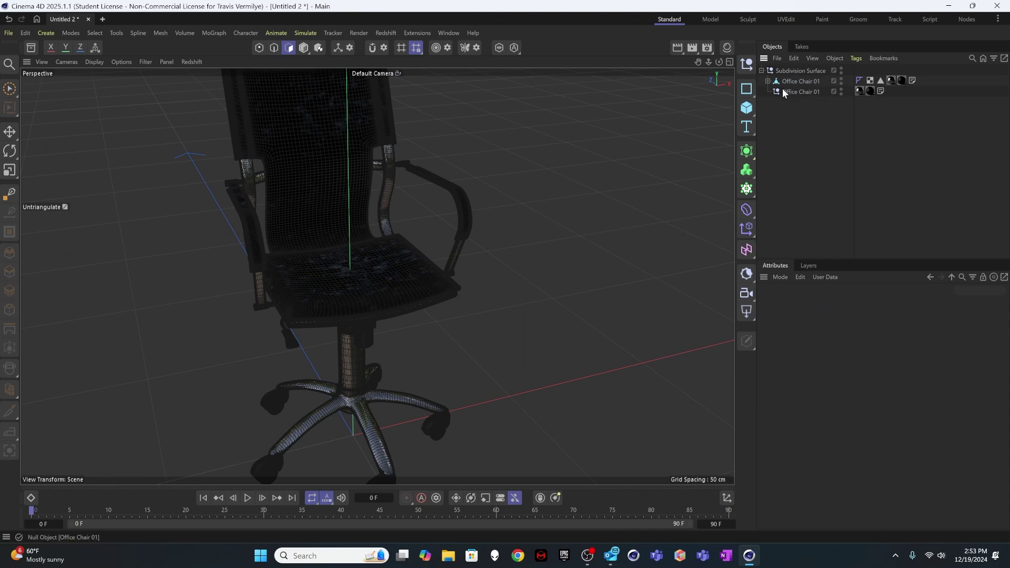
click(783, 90)
key(Delete)
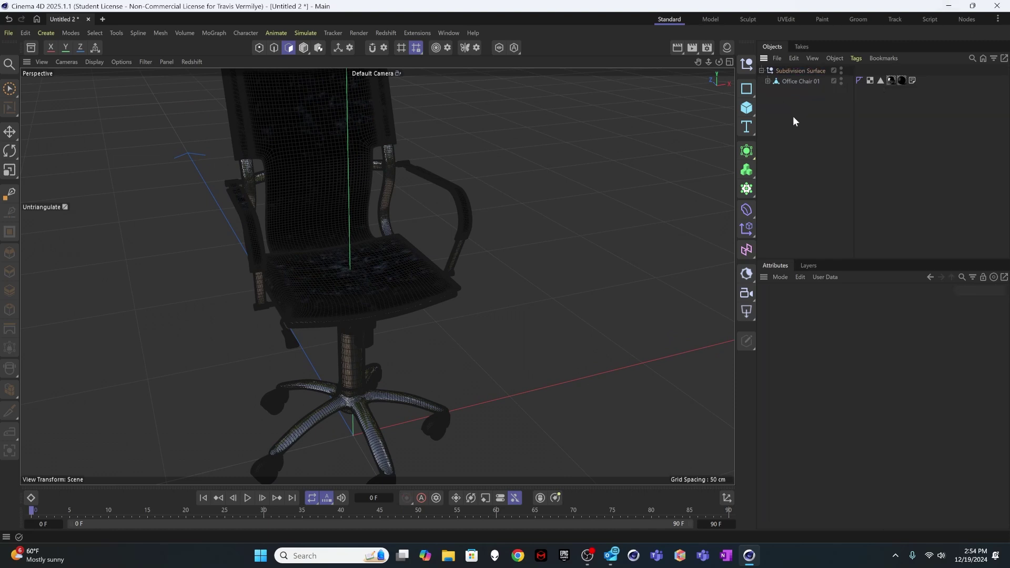
click(767, 80)
click(767, 80)
- Rename the Subdivision Surface null to 'chair group' and collapse it
click(793, 72)
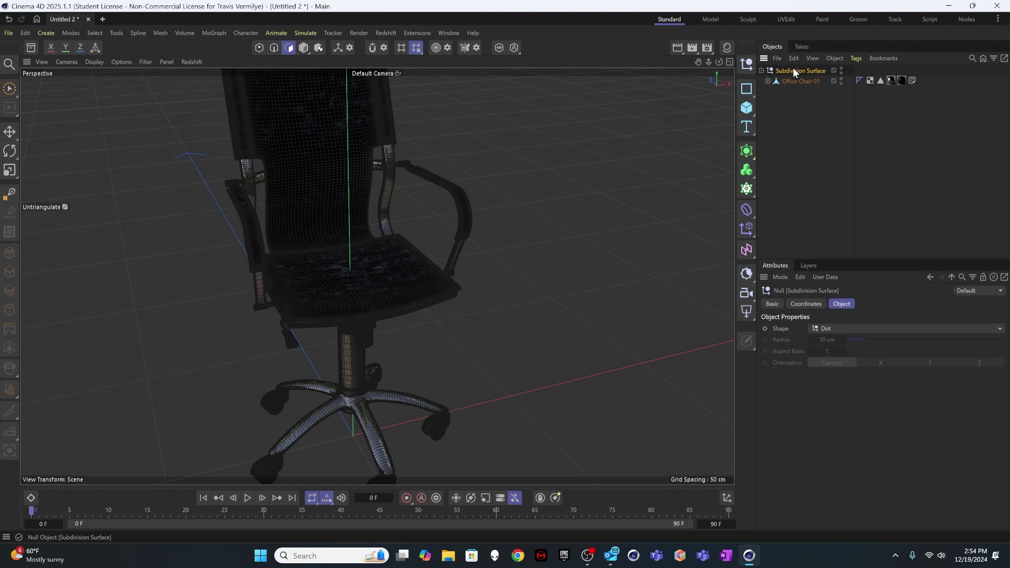
double_click(796, 71)
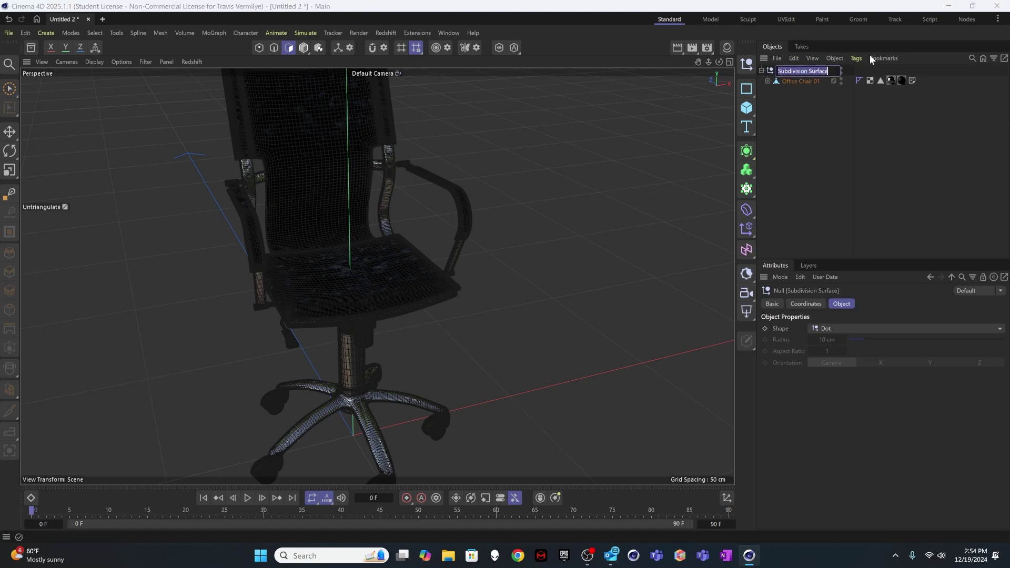
text(chair group)
key(Return)
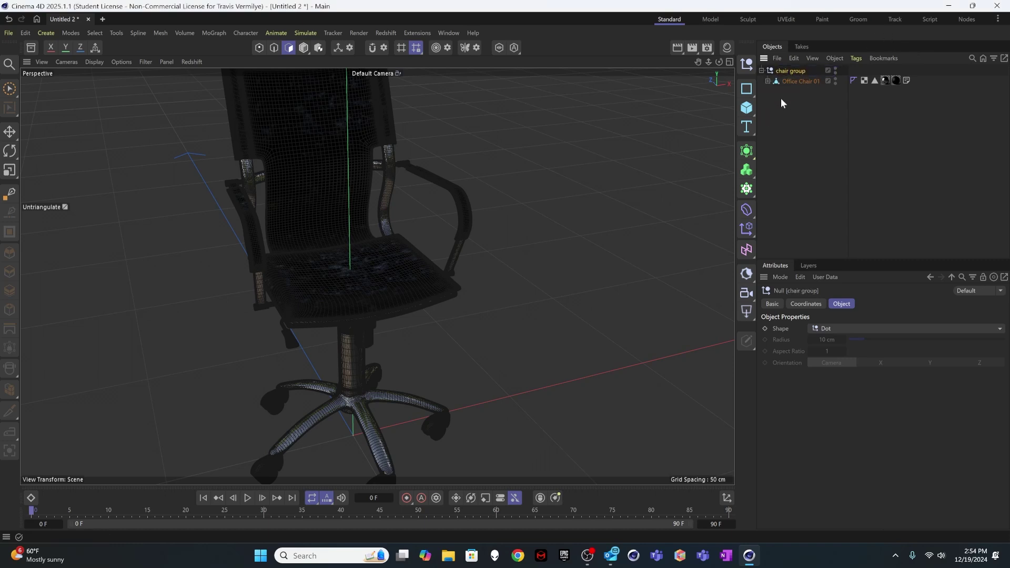
click(759, 70)
click(787, 112)
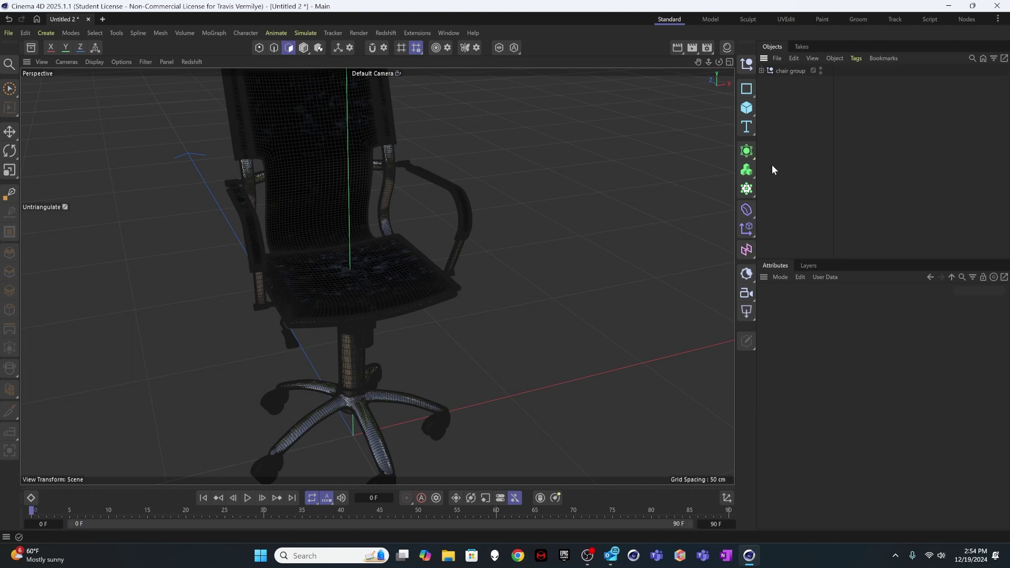
- Create a Volume Builder and add chair group to its Objects list
click(746, 170)
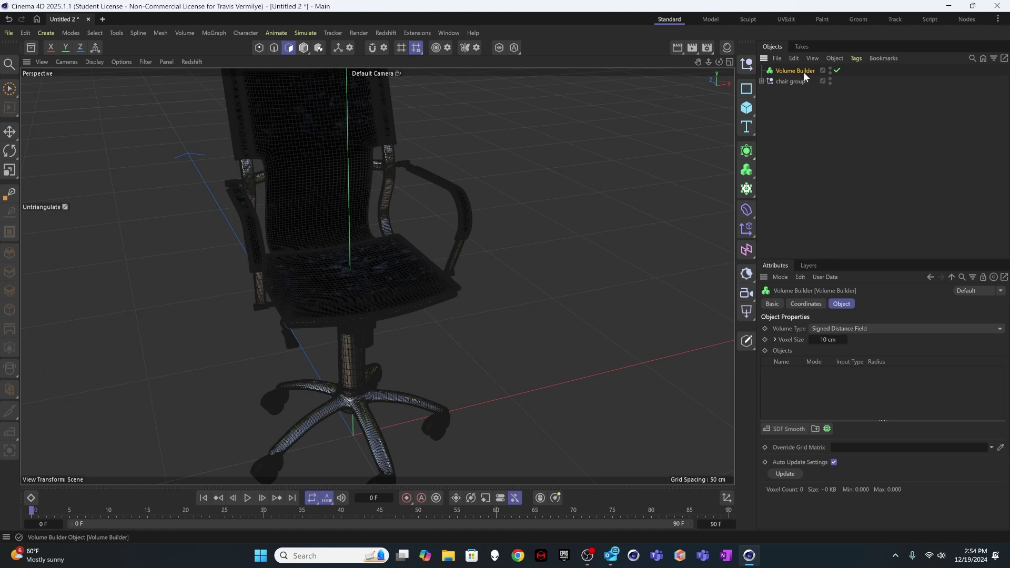
drag(784, 81, 828, 393)
drag(845, 390, 837, 389)
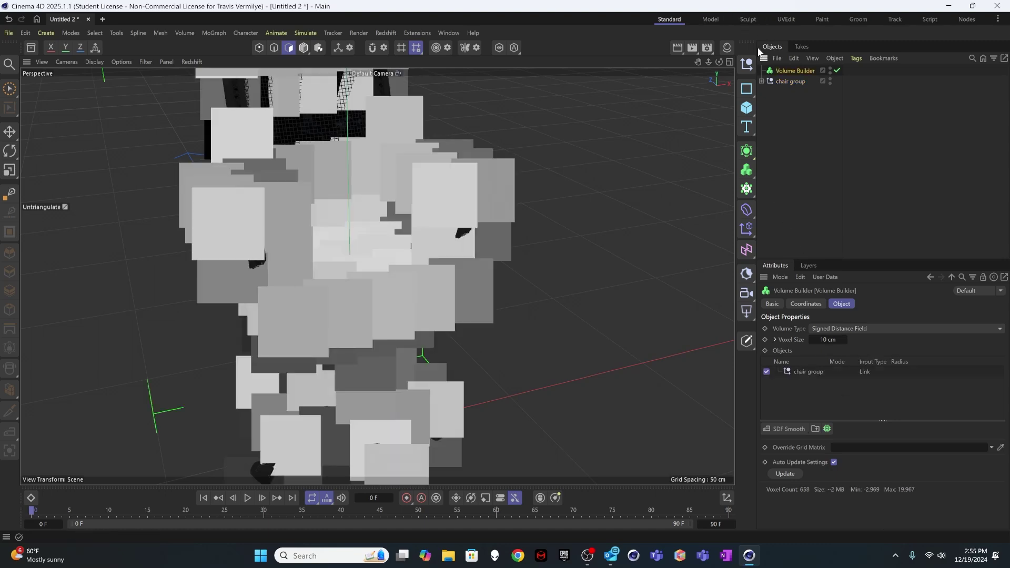
click(794, 72)
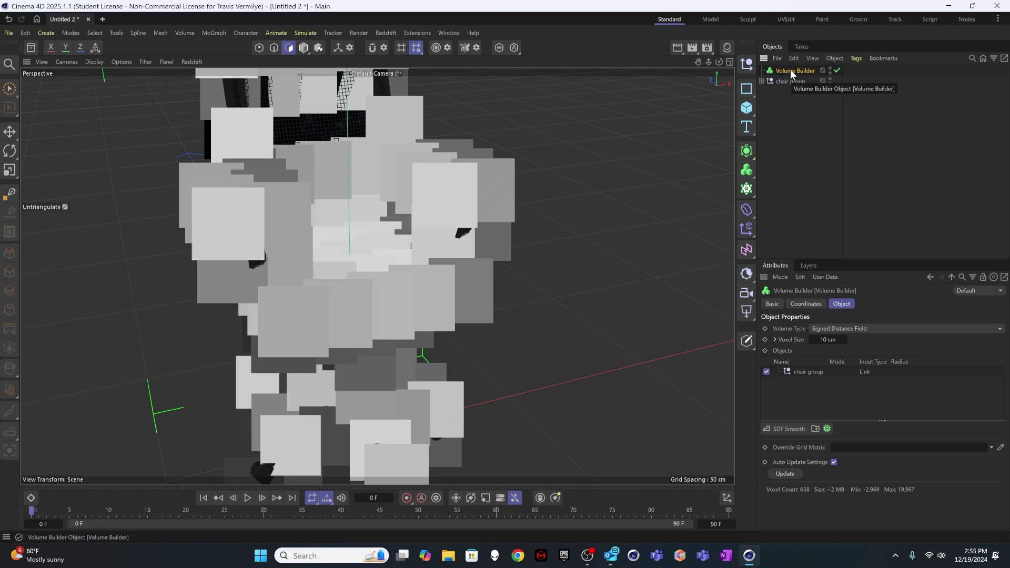
- Set the Volume Builder Voxel Size to 1 cm, then refine it to 0.5 cm
click(827, 339)
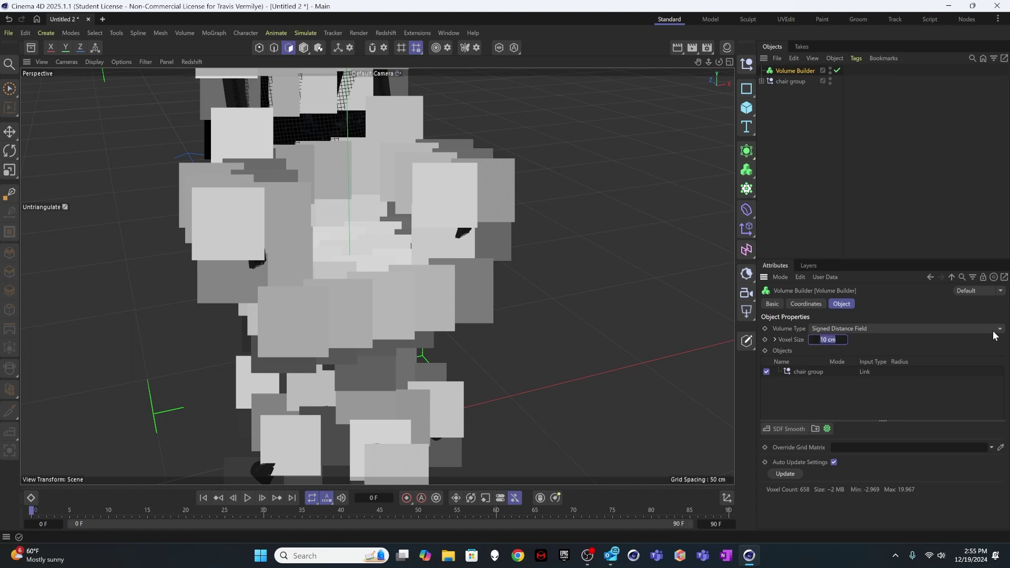
text(1)
key(Return)
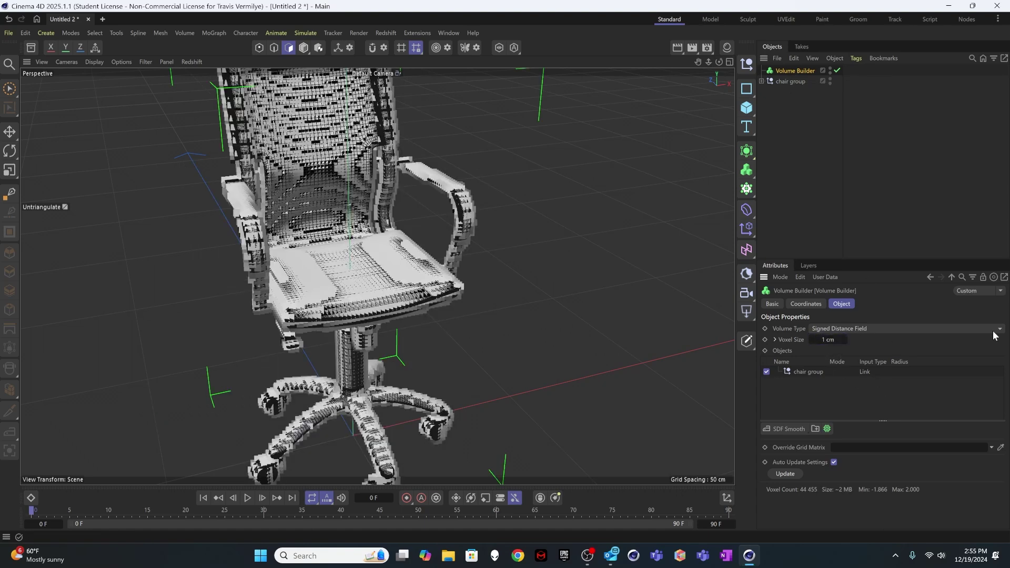
click(827, 339)
text(0.5)
key(Return)
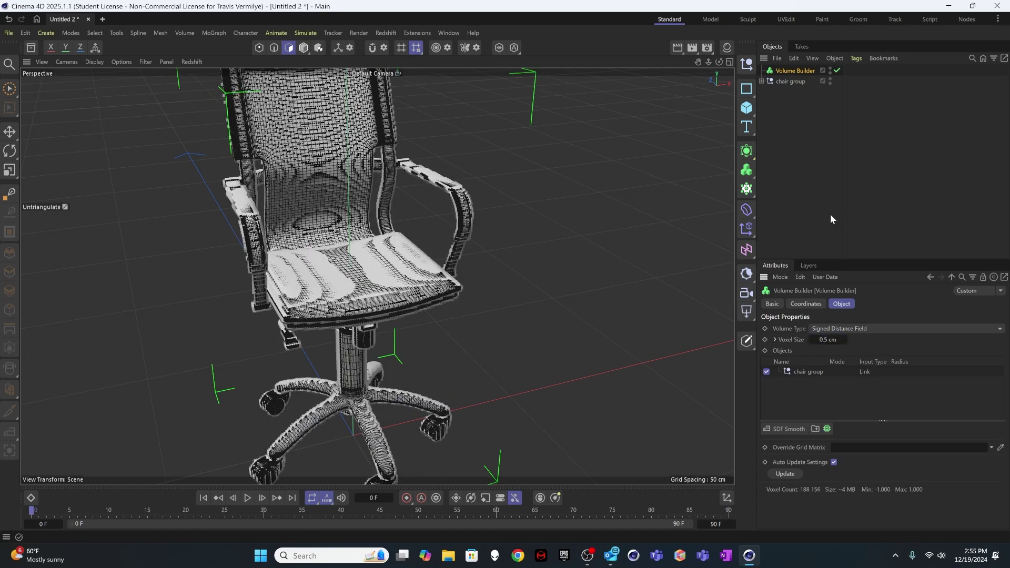
click(819, 155)
click(792, 70)
- Add an SDF Dilate and Erode filter to the Volume Builder with a 1 cm Offset
click(783, 428)
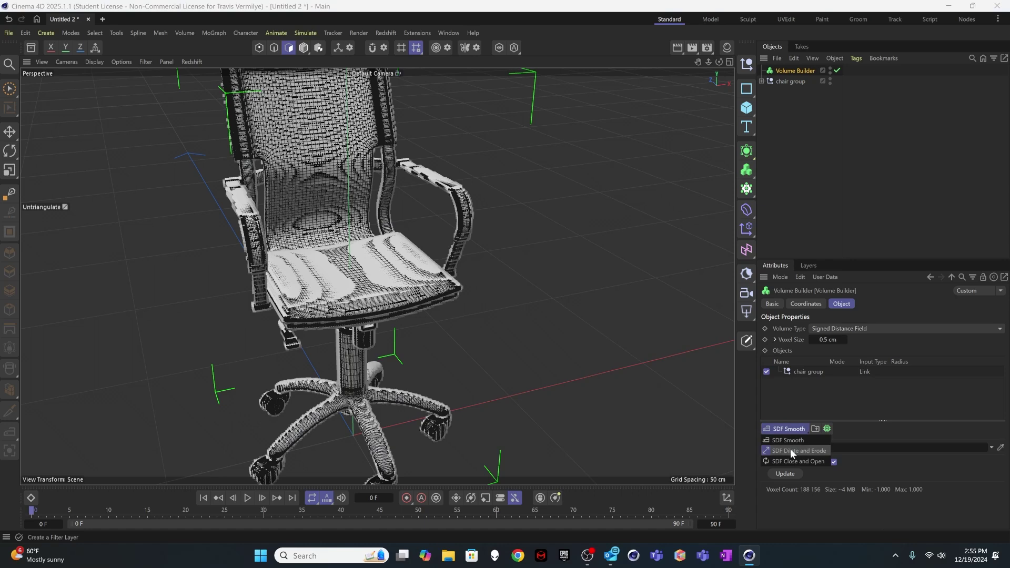
click(790, 449)
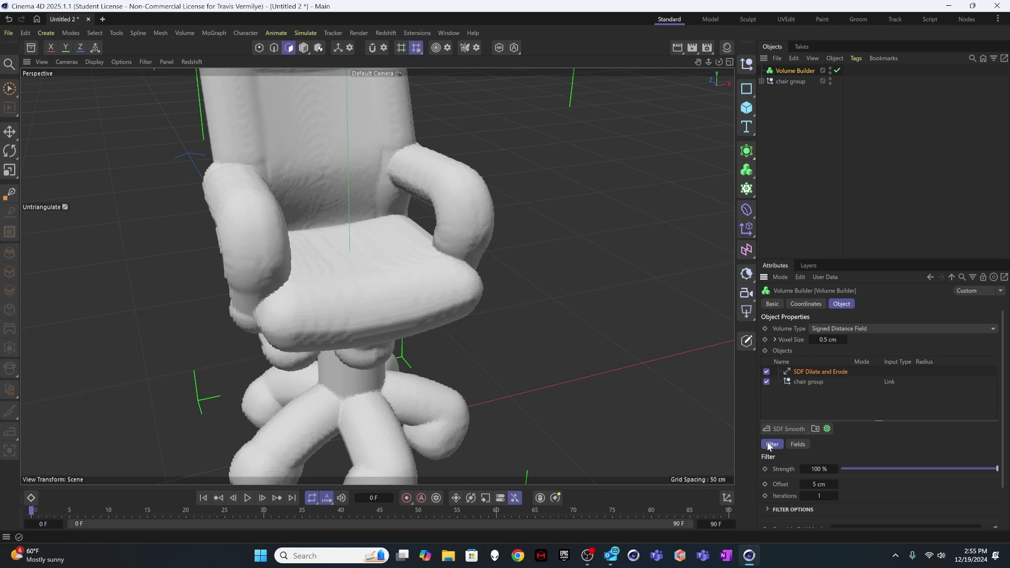
click(834, 486)
text(1)
key(Tab)
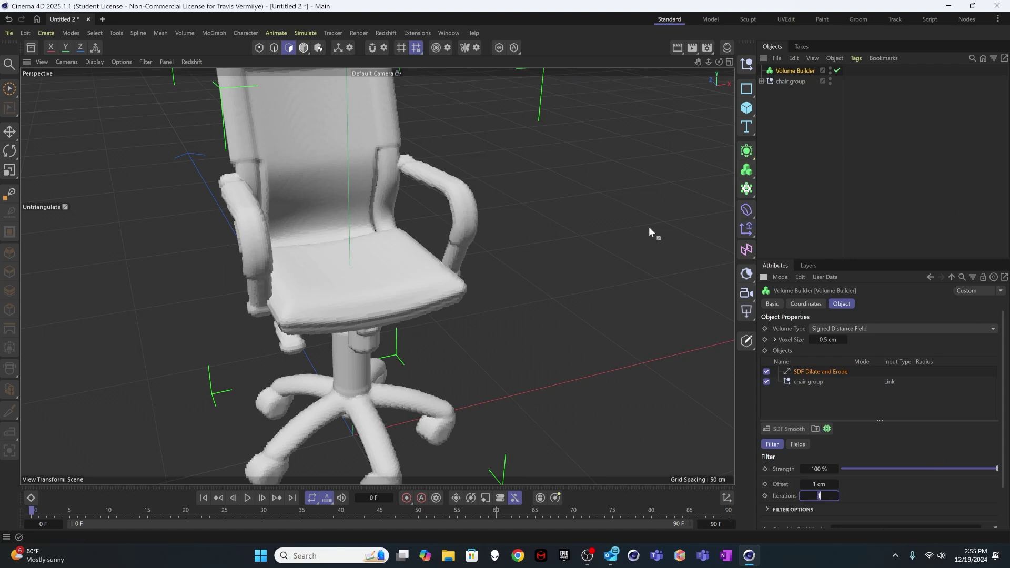
alt+drag(346, 365, 351, 329)
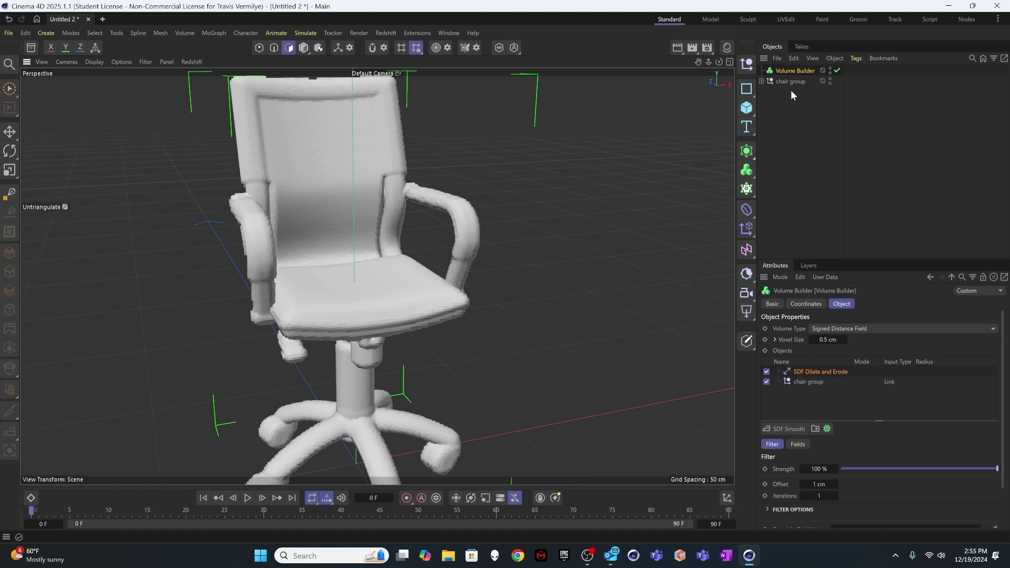
- Create a Volume Mesher and nest the Volume Builder inside it in the Object Manager
click(778, 112)
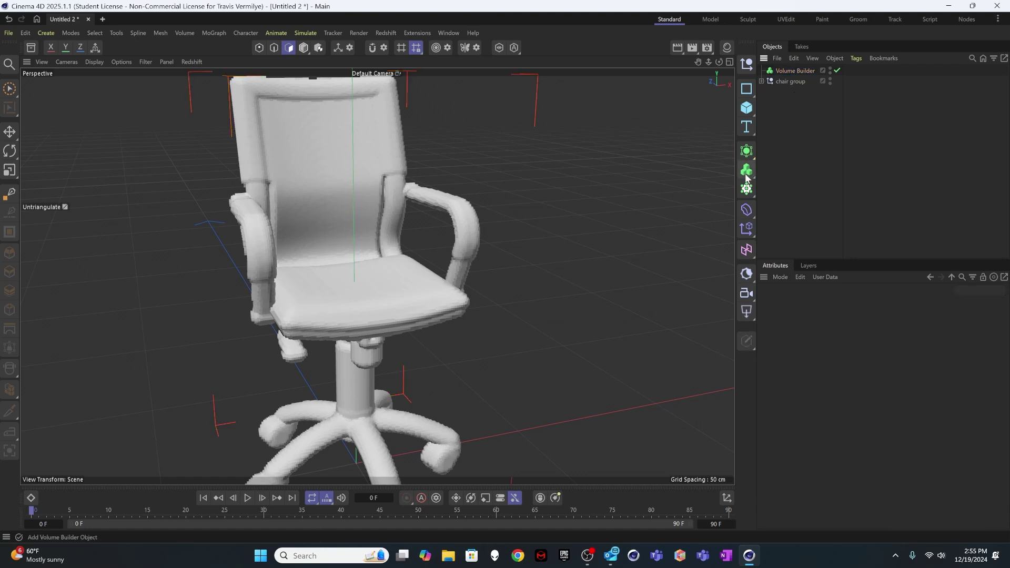
drag(750, 170, 808, 204)
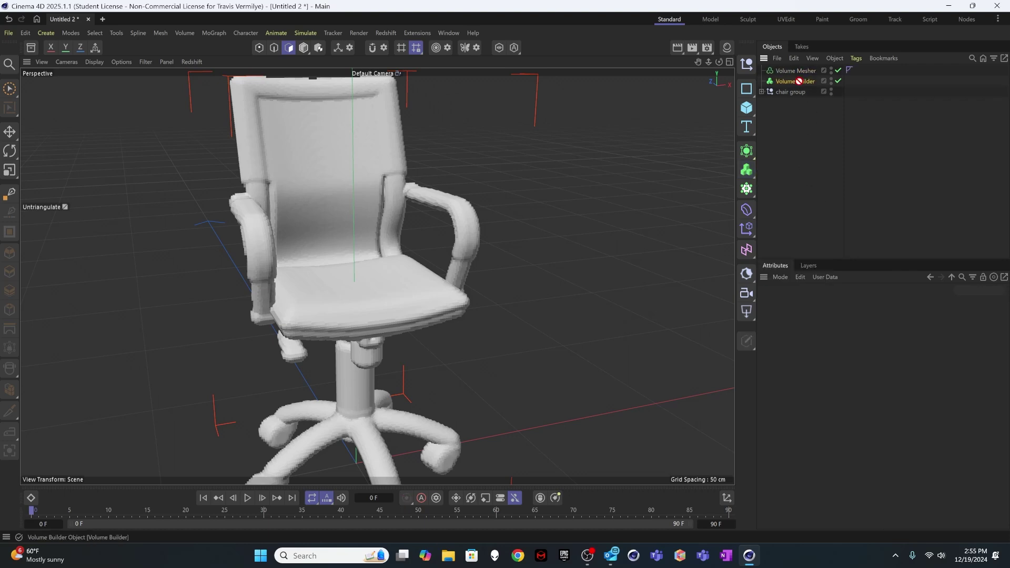
drag(793, 80, 800, 70)
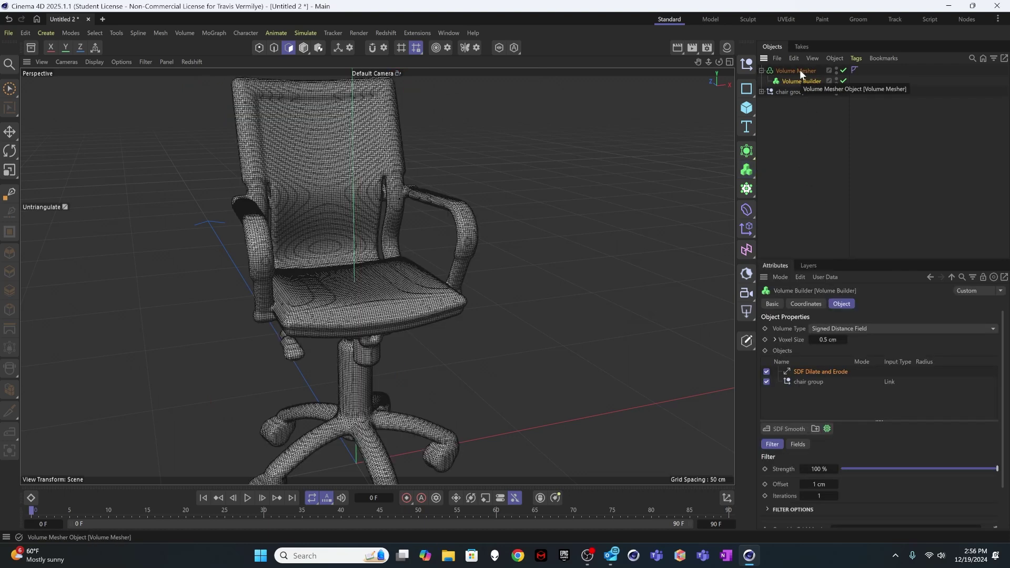
click(828, 145)
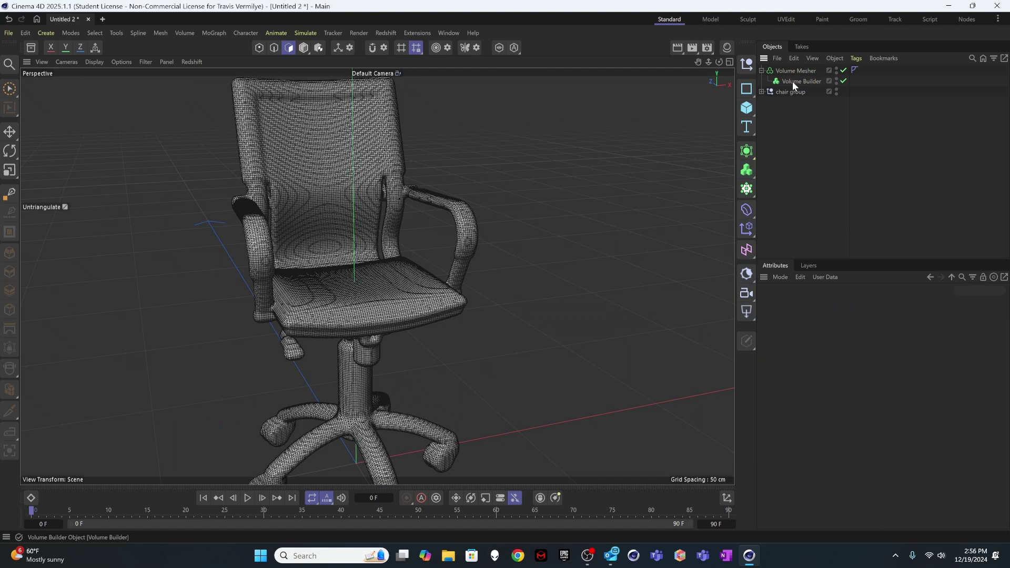
click(794, 70)
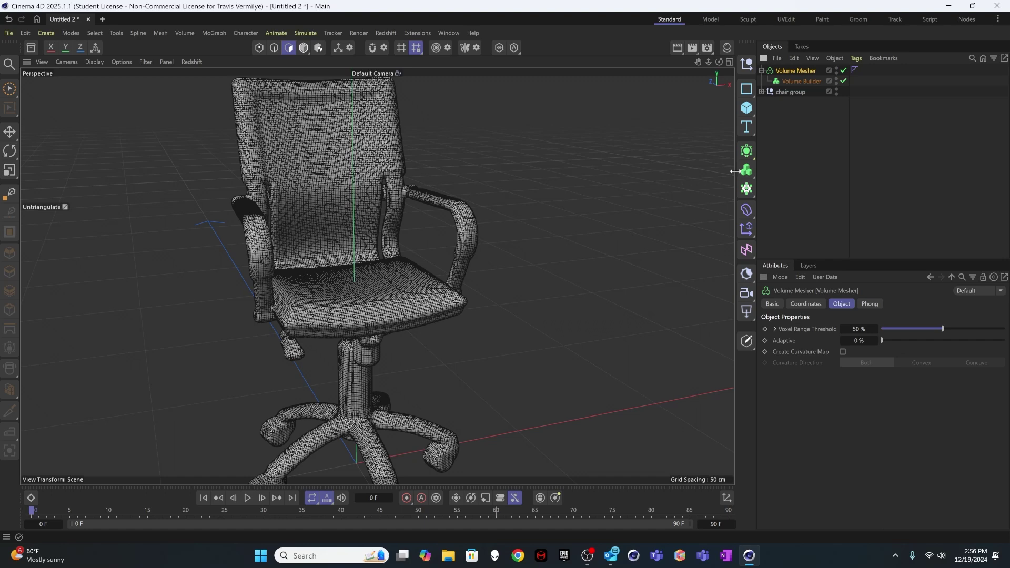
- Add a Remesh generator and nest the Volume Mesher inside it
click(749, 153)
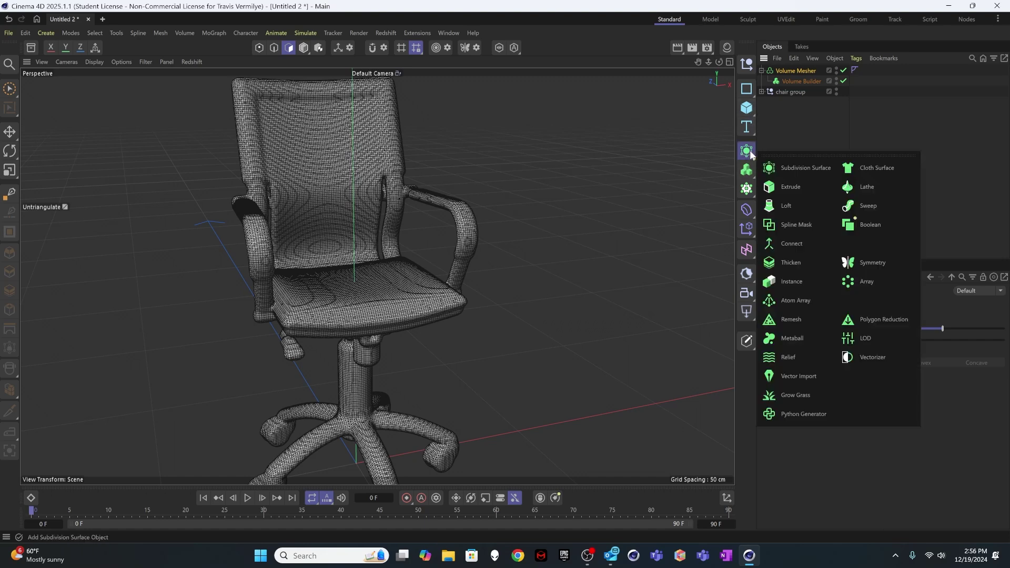
click(791, 321)
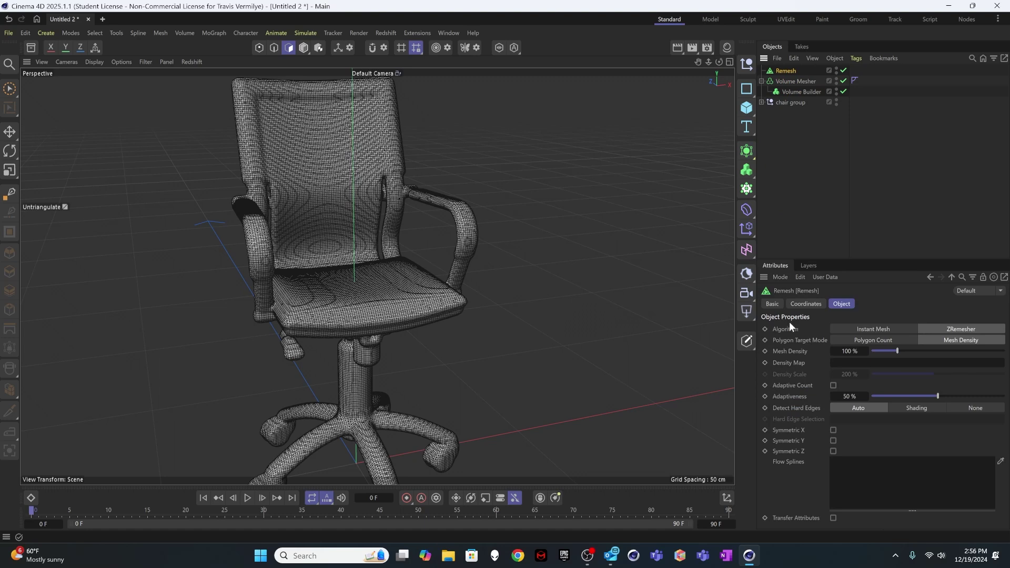
click(798, 171)
drag(790, 78, 788, 73)
click(788, 71)
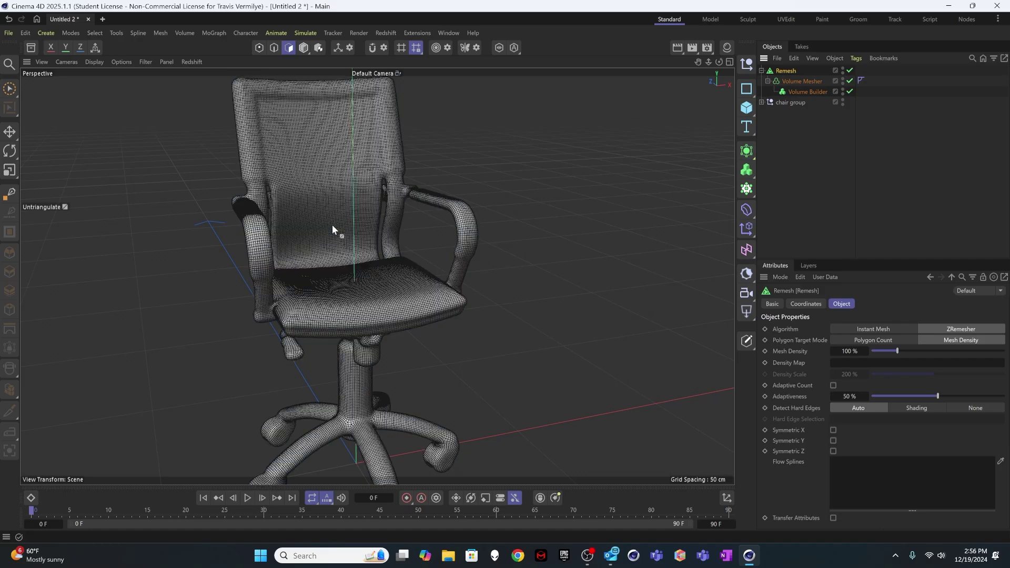
- Set the Remesh Mesh Density to 25% and inspect the quad-remeshed chair
alt+drag(373, 283, 293, 286)
scroll(360, 285, up, 3)
scroll(360, 284, down, 10)
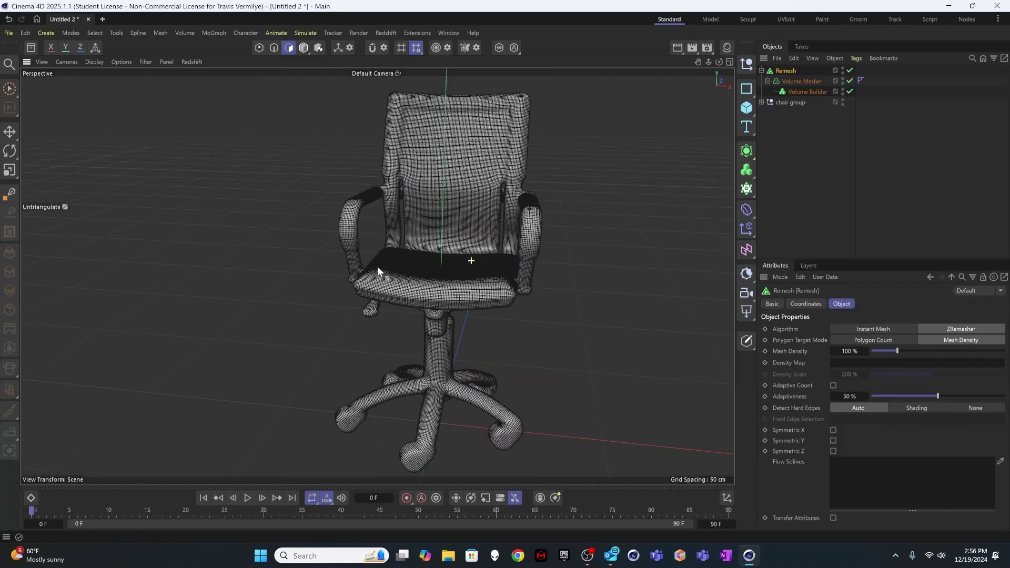
alt+drag(377, 266, 604, 294)
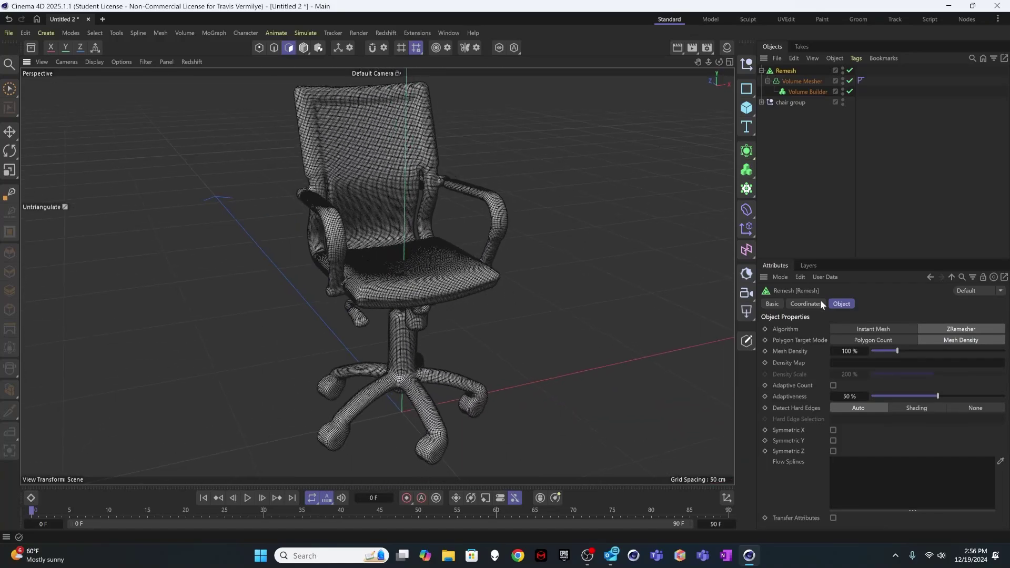
click(852, 350)
text(25)
key(Return)
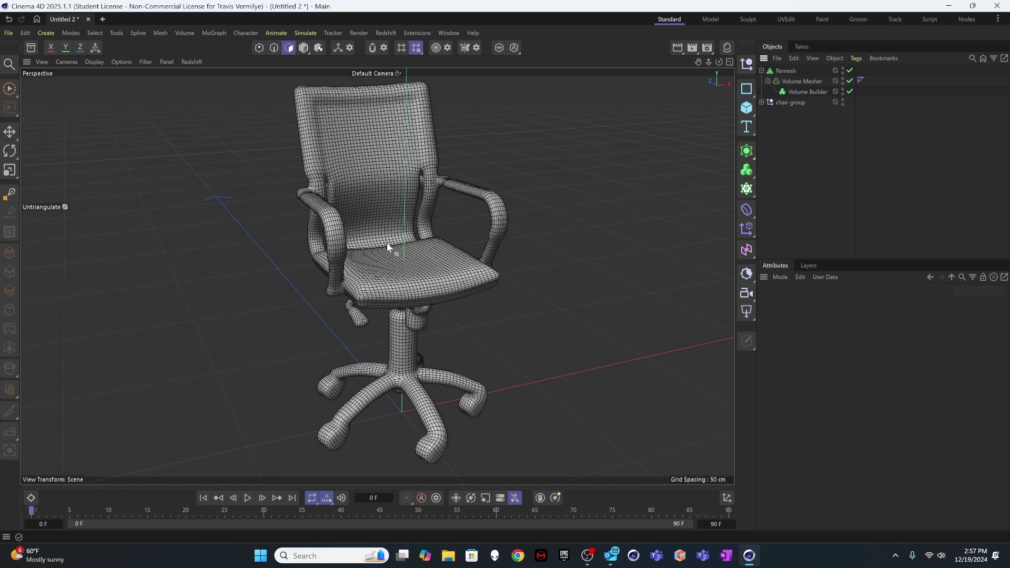
alt+drag(387, 246, 403, 284)
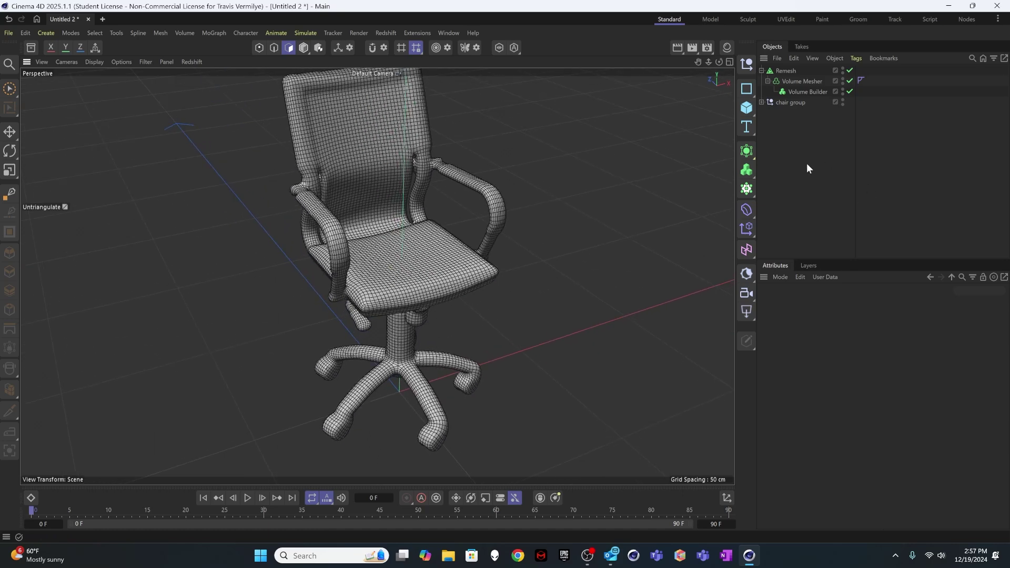
click(785, 71)
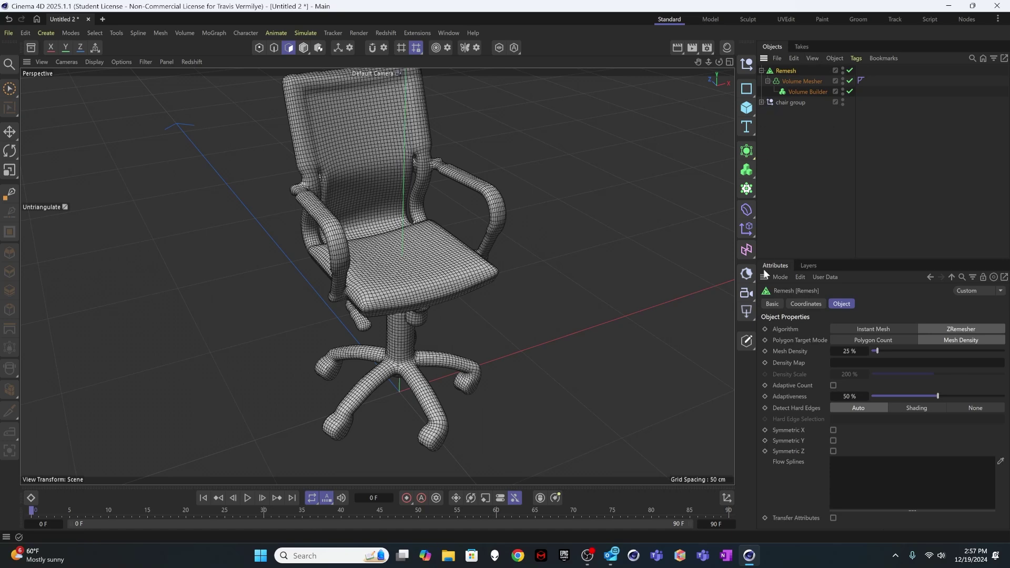
- Make the Remesh editable and rename the baked polygon object 'chair master def'
click(747, 340)
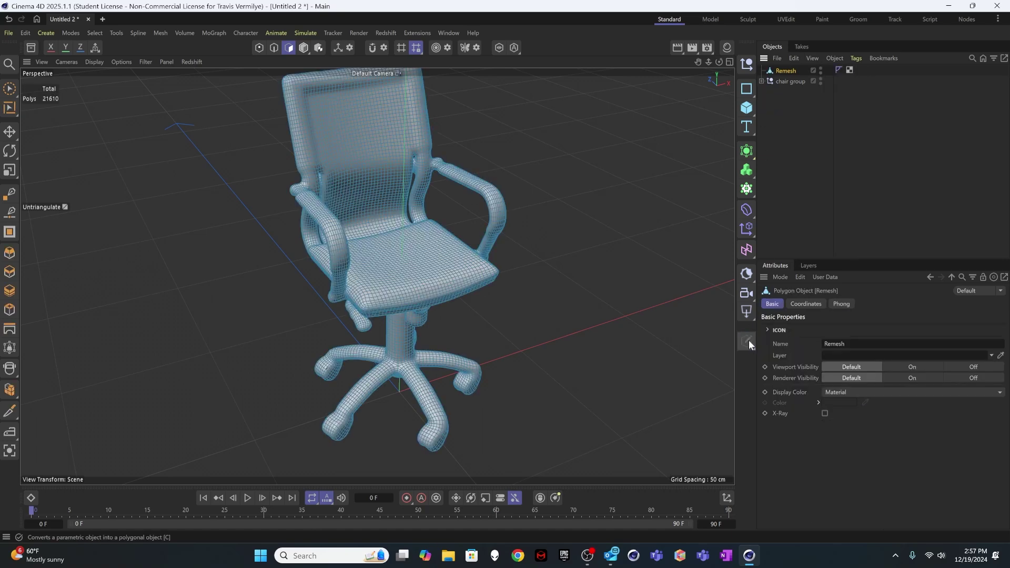
click(789, 151)
double_click(786, 71)
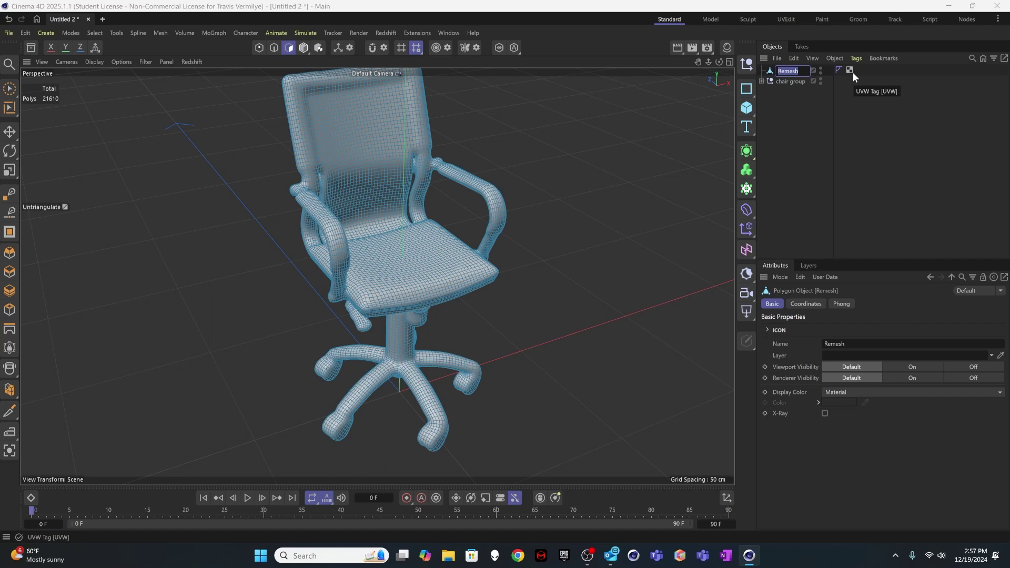
text(chair mas)
text(ter def)
key(Return)
click(810, 64)
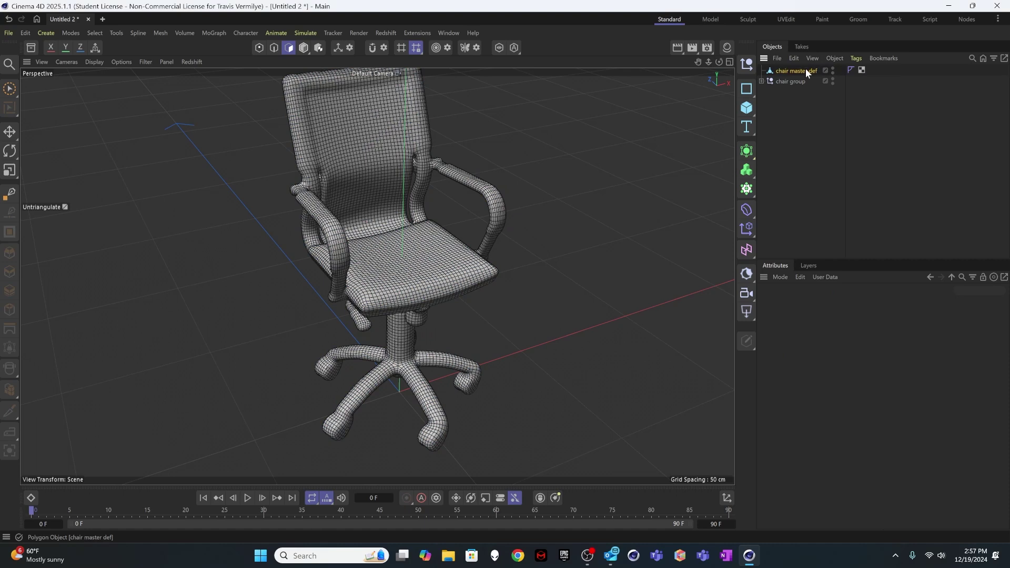
click(808, 71)
click(788, 97)
click(399, 234)
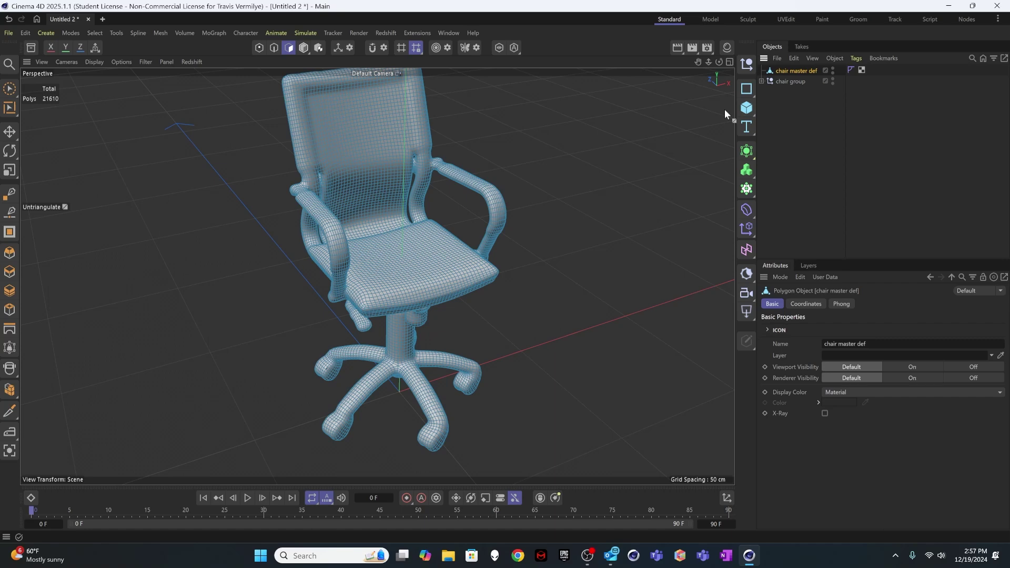
click(780, 107)
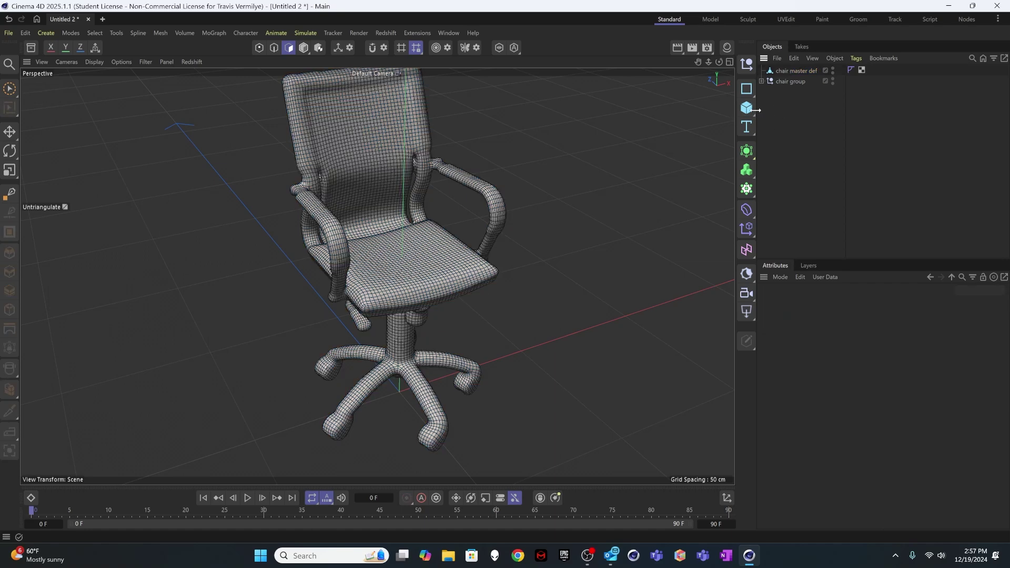
- Add a 200 cm Cube and drag its top handle down into a thin floor slab
click(747, 108)
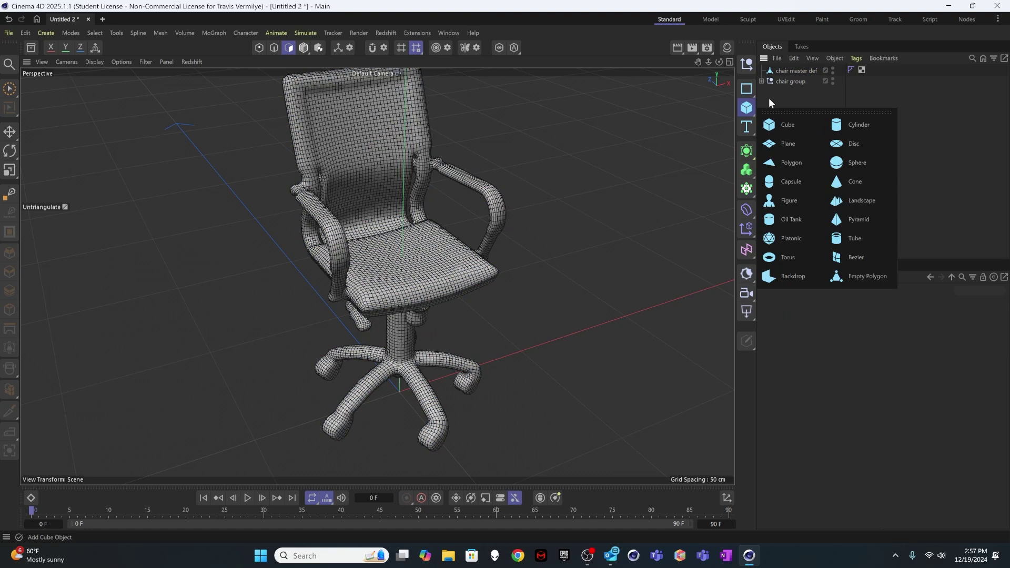
click(746, 108)
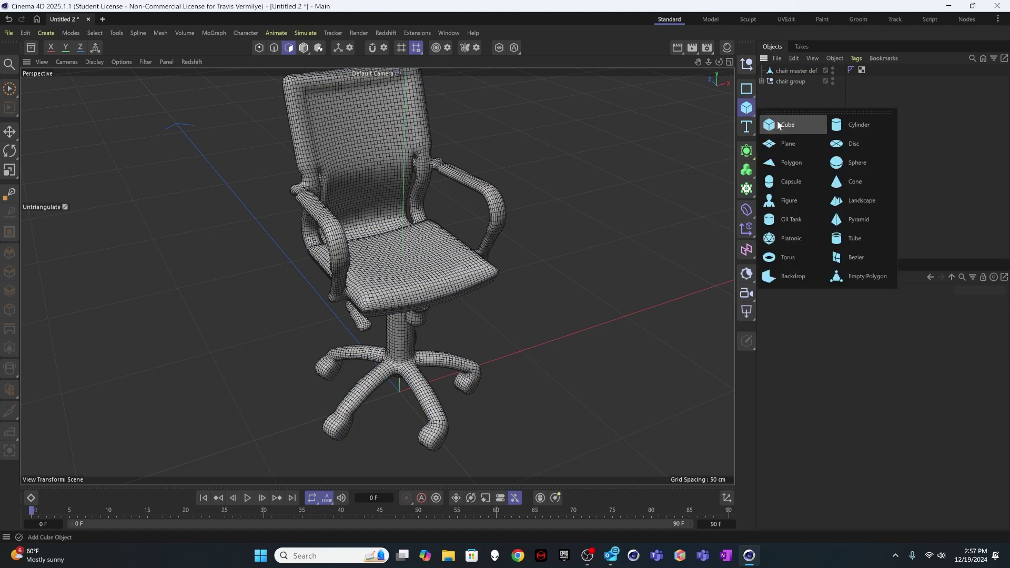
click(777, 122)
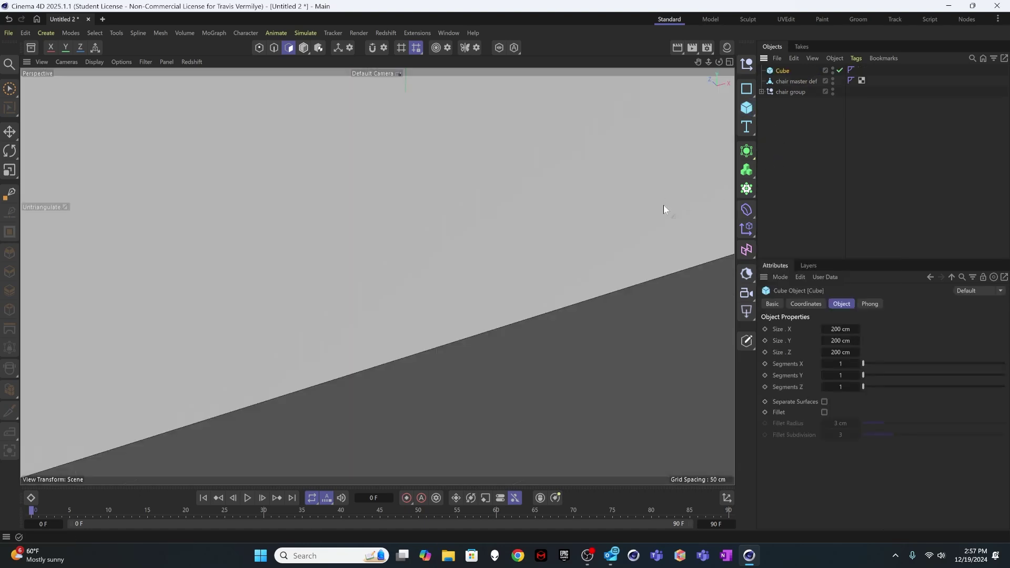
scroll(494, 206, down, 10)
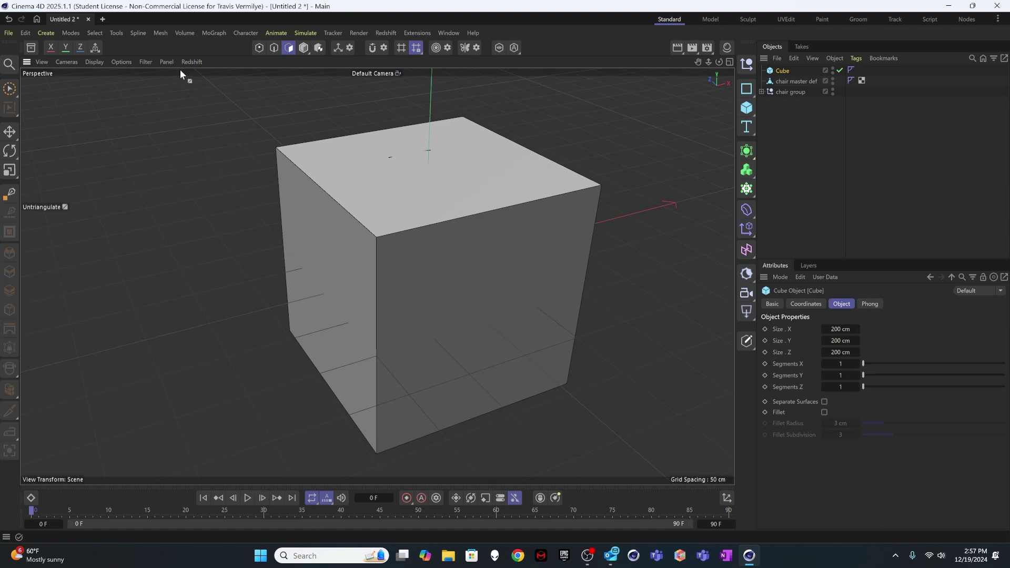
click(309, 46)
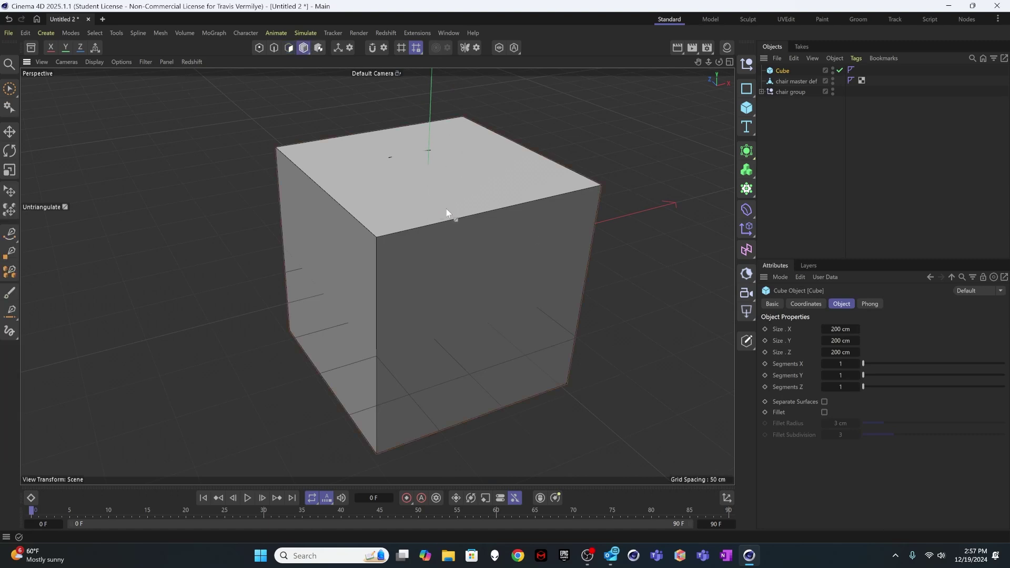
click(781, 72)
key(e)
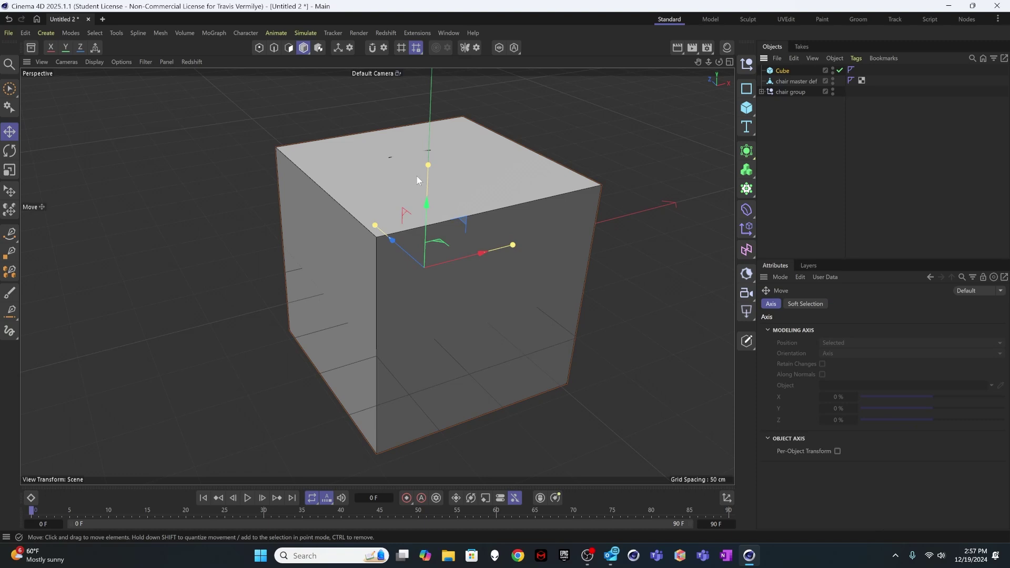
drag(431, 170, 431, 287)
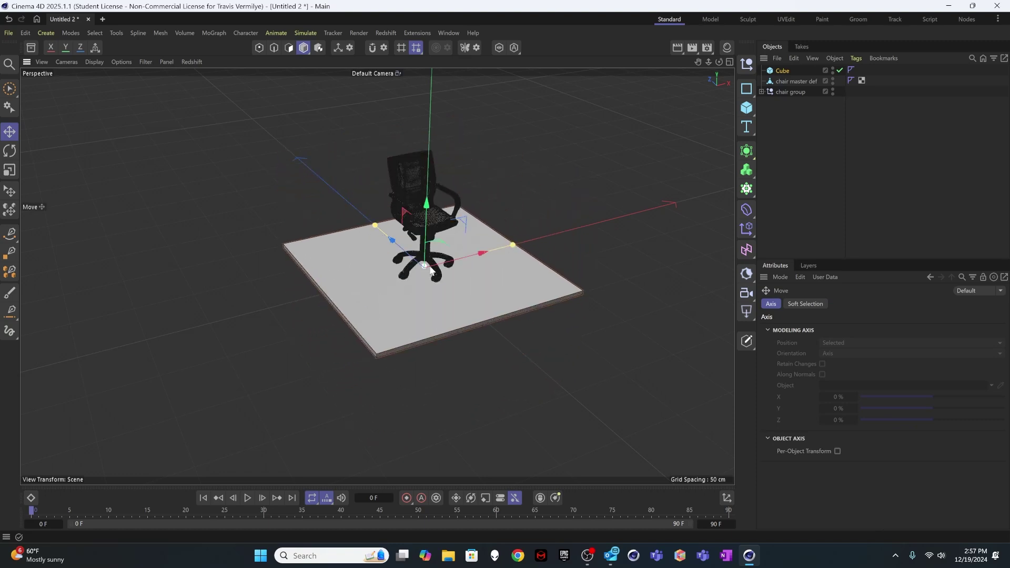
- Give the Cube floor slab a Collider simulation tag
click(791, 72)
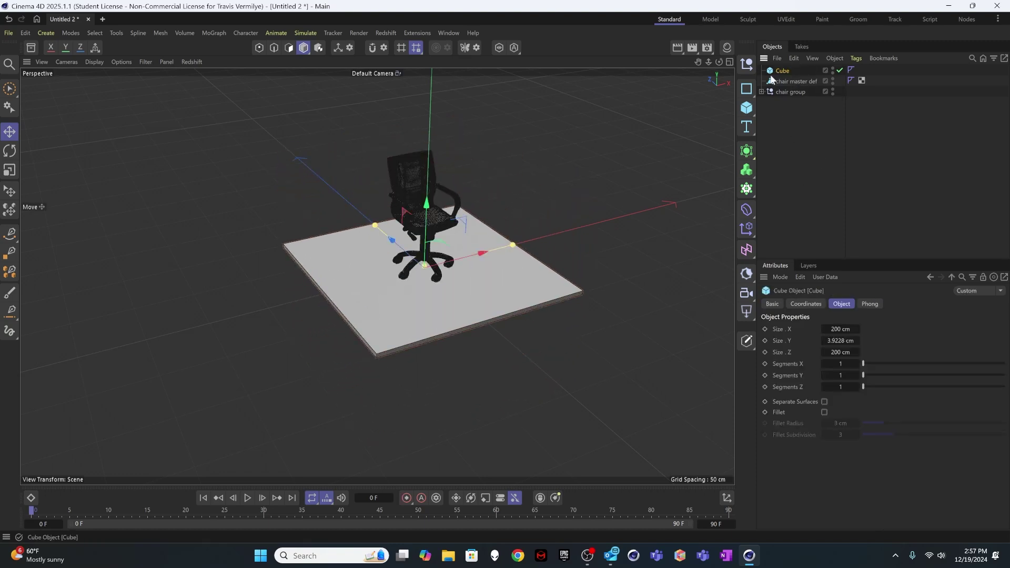
click(855, 59)
mouse_move(888, 210)
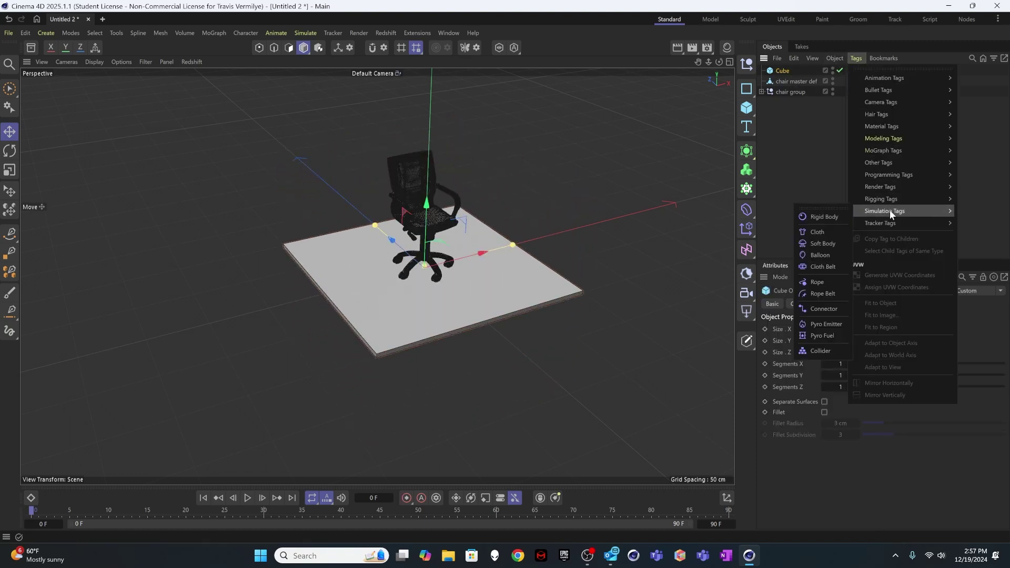
click(824, 350)
- Add a Soft Body cloth tag to chair master def
click(795, 82)
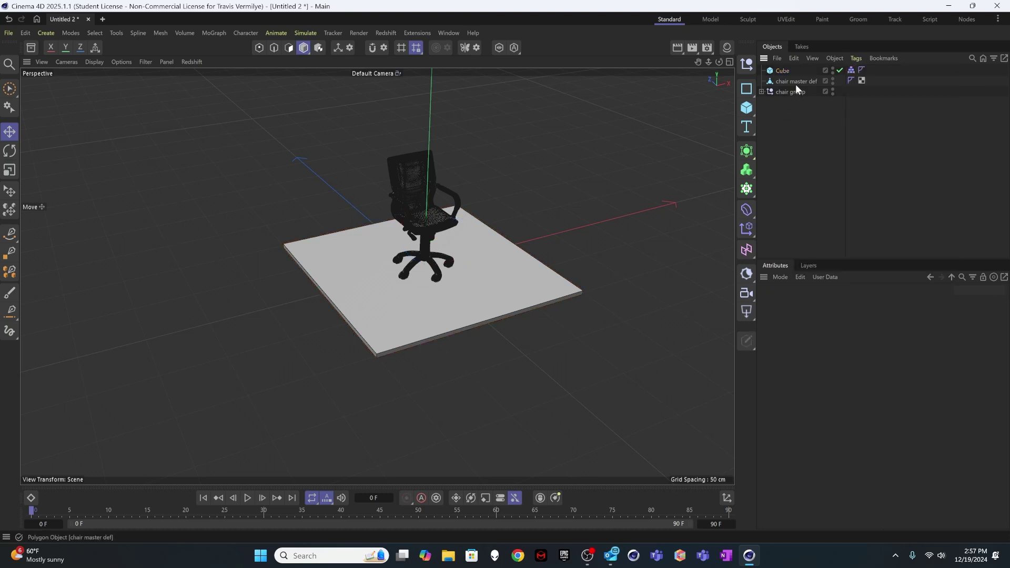
click(855, 62)
mouse_move(880, 210)
click(834, 242)
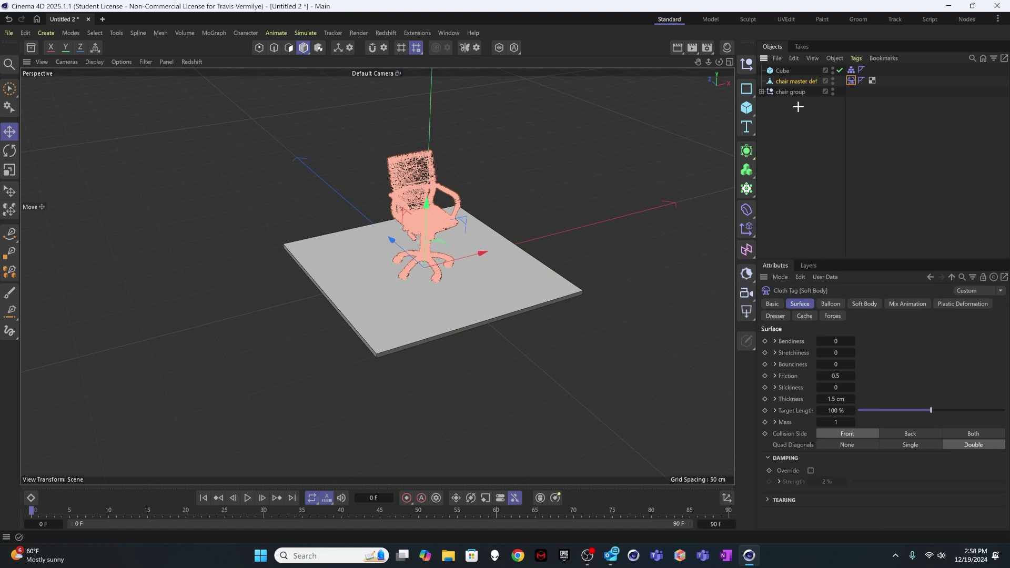
- Select chair group and chair master def together and raise them above the floor slab
click(782, 92)
ctrl+click(784, 81)
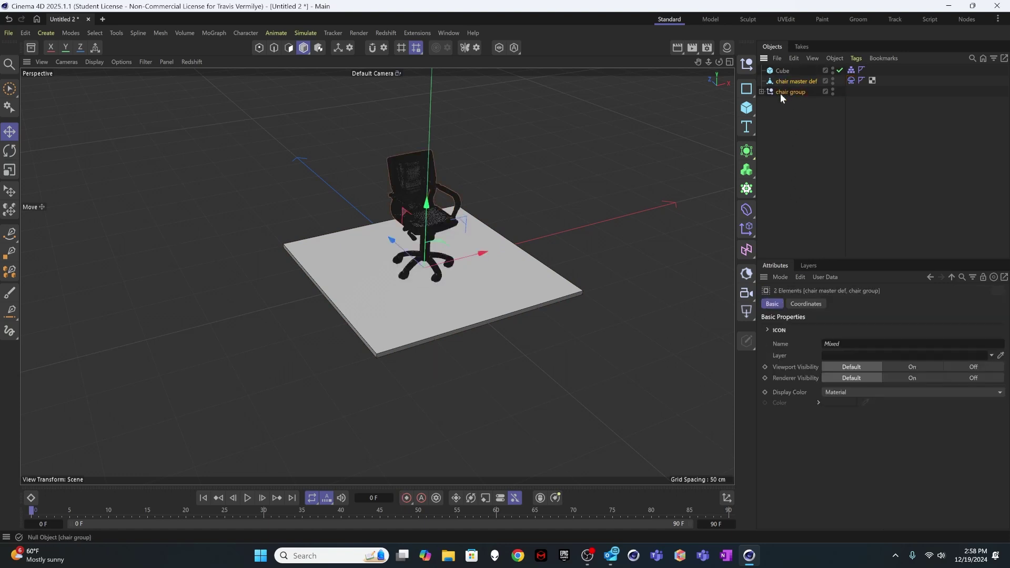
alt+drag(572, 228, 431, 211)
alt+middle_drag(431, 211, 444, 256)
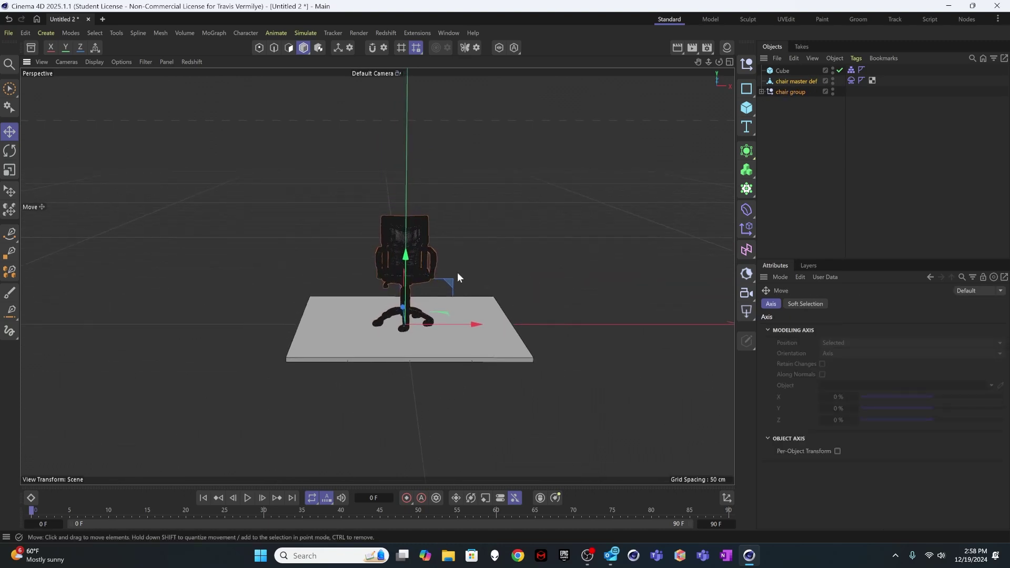
drag(451, 283, 452, 244)
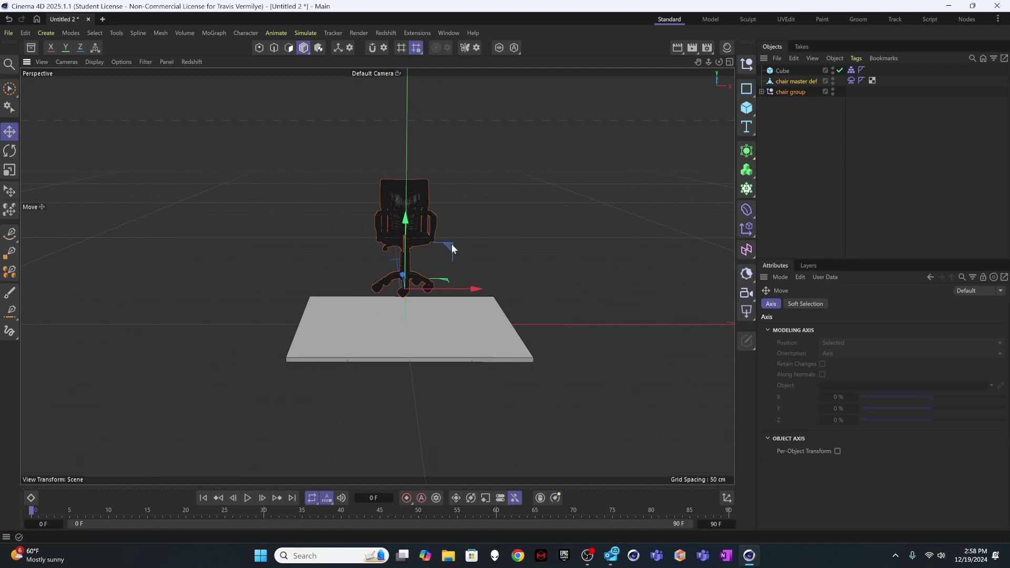
- Rotate the chair to a tilted angle, then move chair master def higher above the slab
key(r)
drag(388, 247, 362, 278)
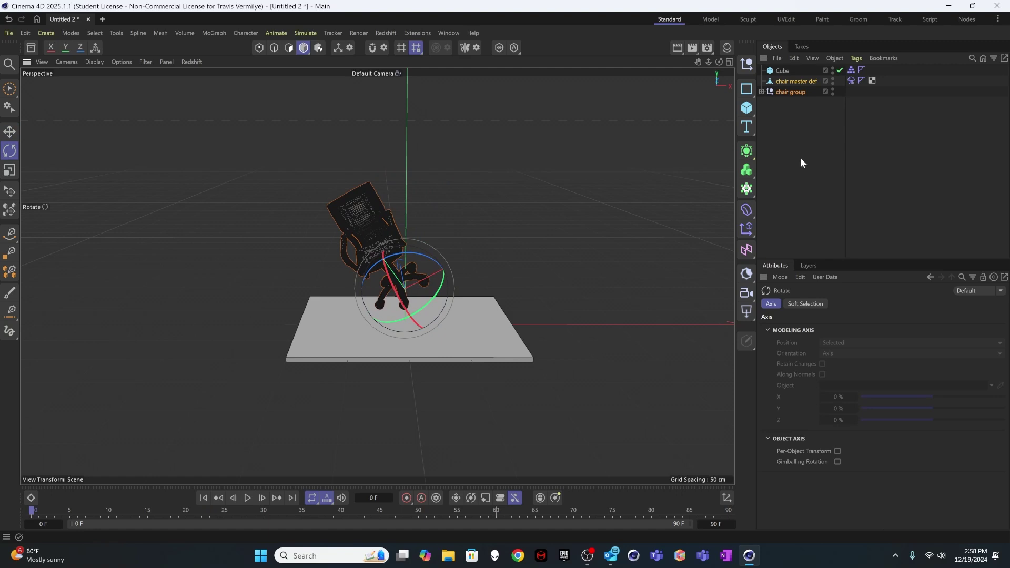
click(683, 218)
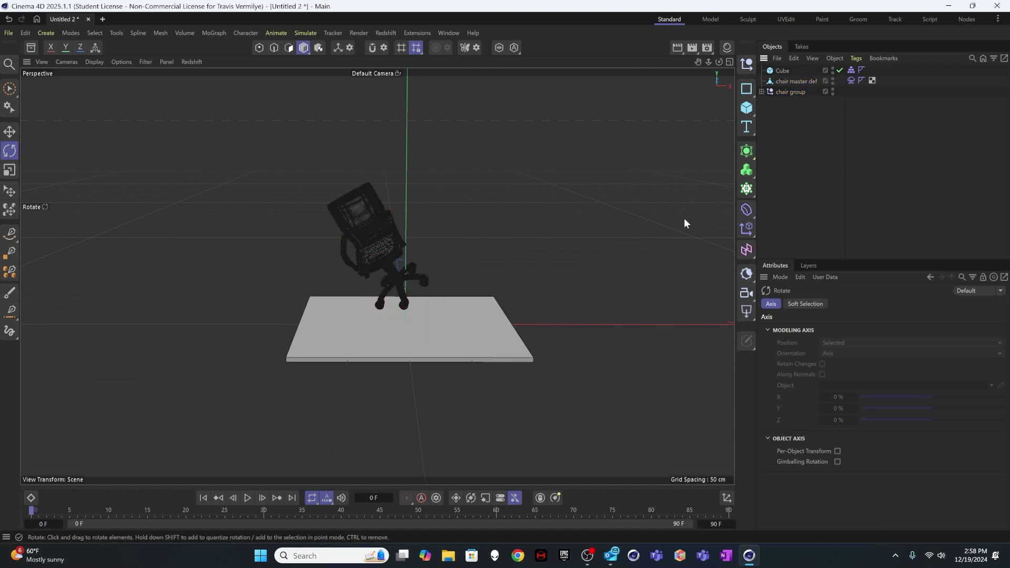
click(792, 82)
key(e)
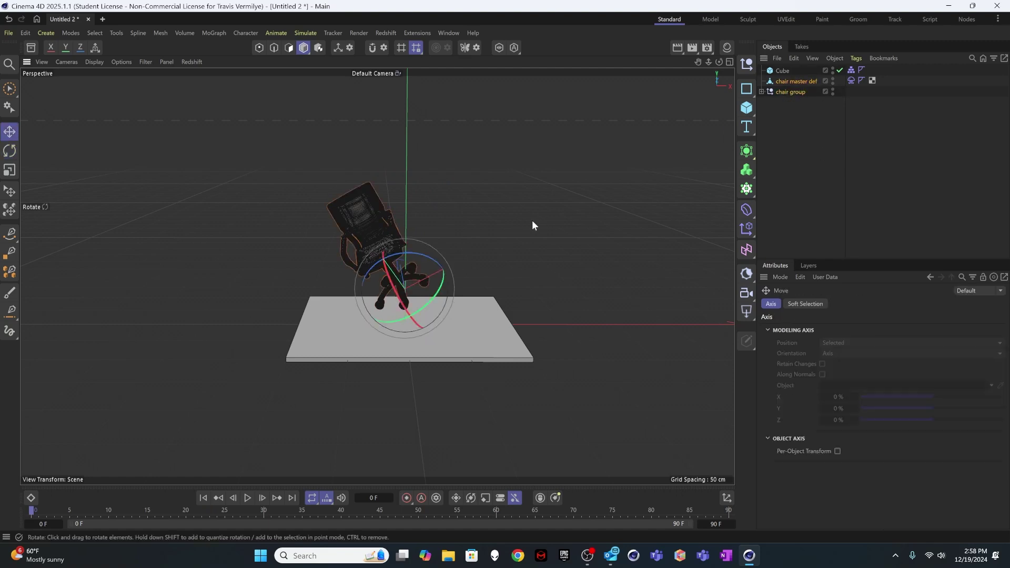
drag(472, 245, 459, 269)
click(850, 152)
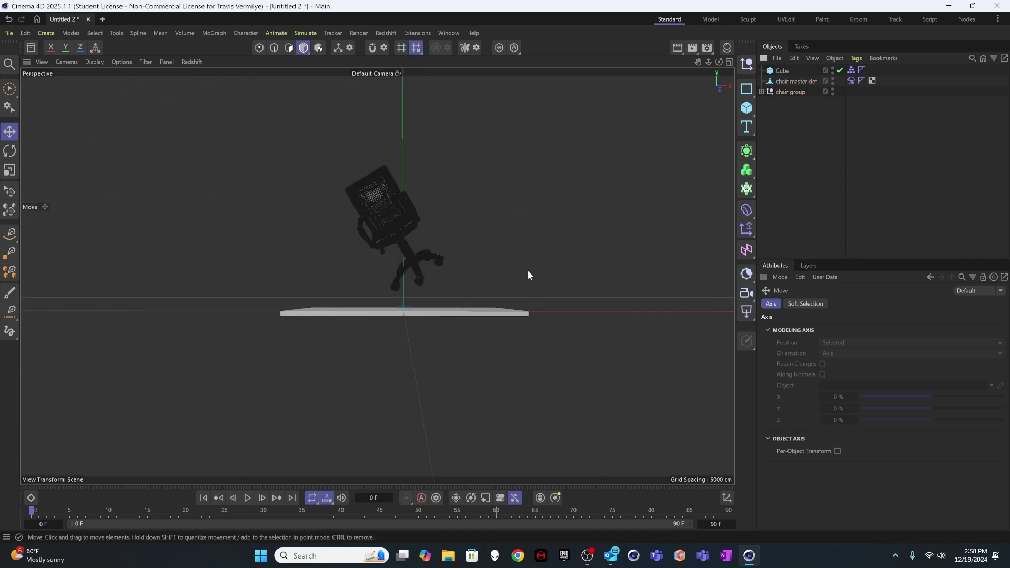
alt+drag(527, 270, 427, 310)
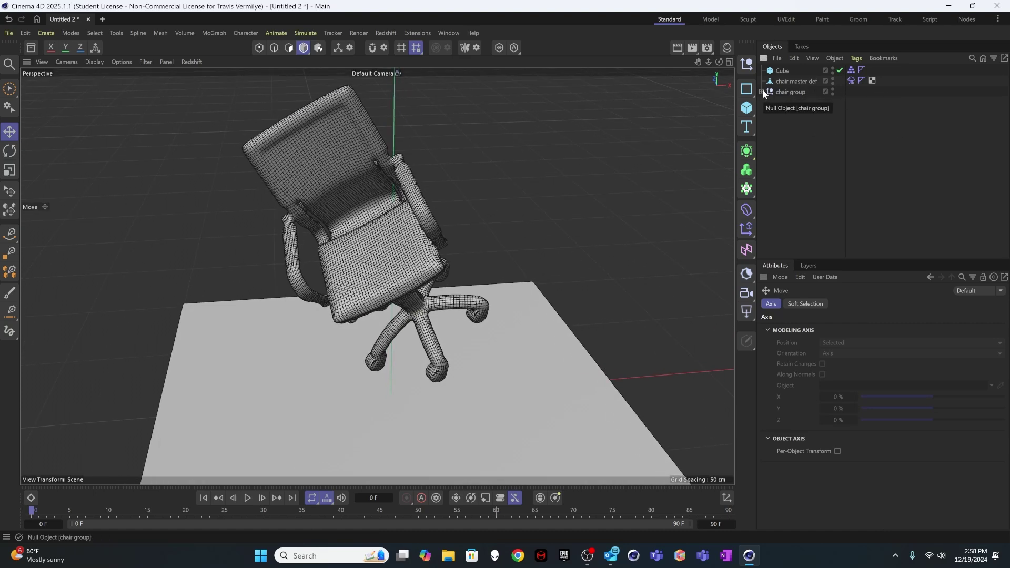
- Add a Mesh deformer and place it inside chair group
click(746, 211)
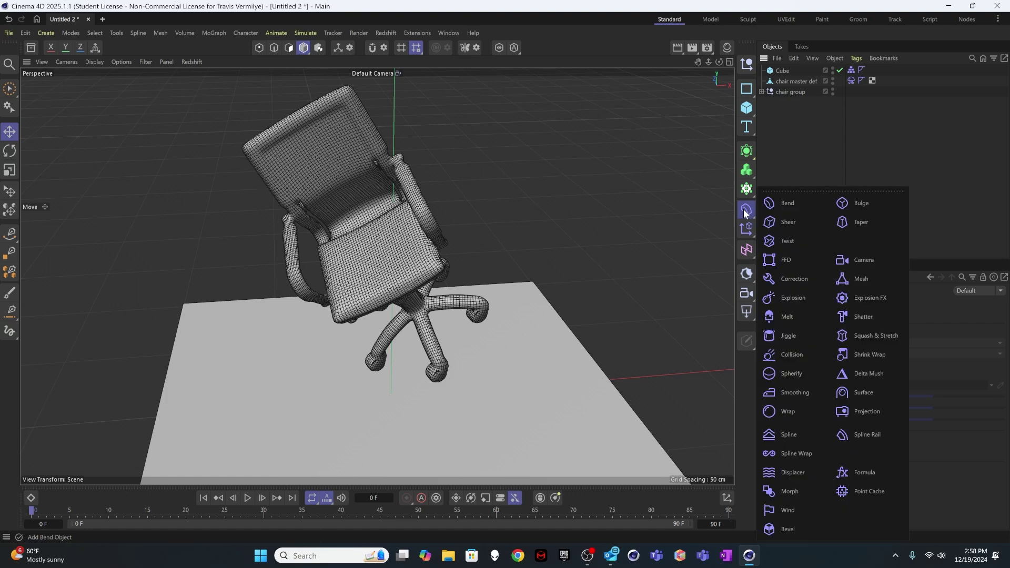
click(870, 281)
click(802, 111)
drag(782, 70, 849, 380)
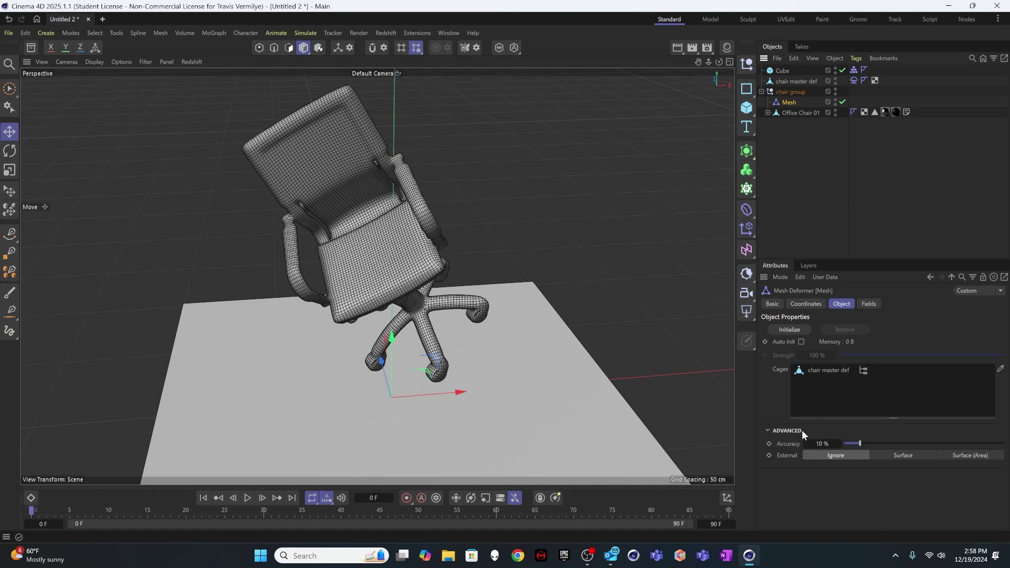
- Initialize the Mesh deformer to bind the chair to the chair master def cage
click(813, 184)
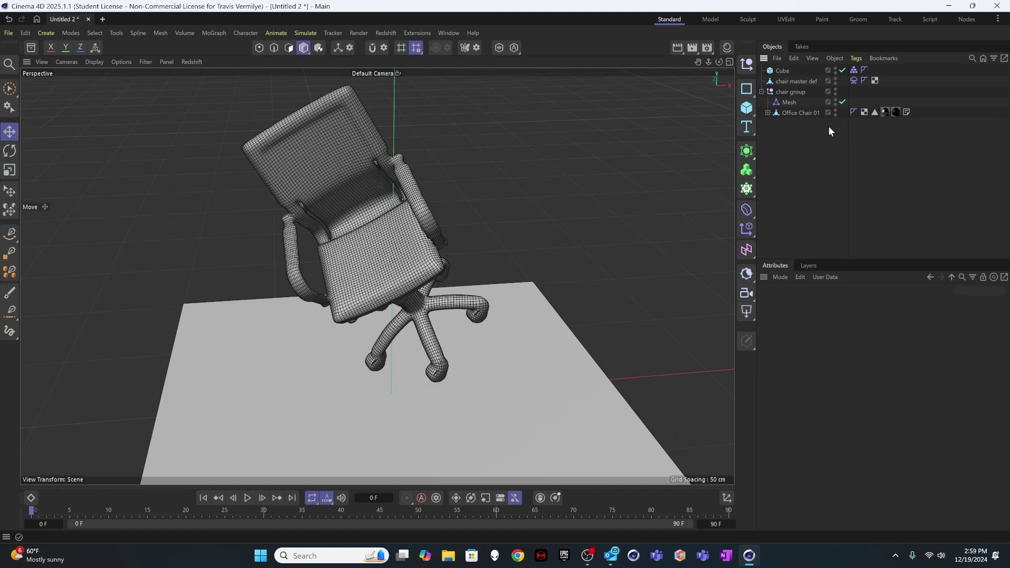
click(791, 102)
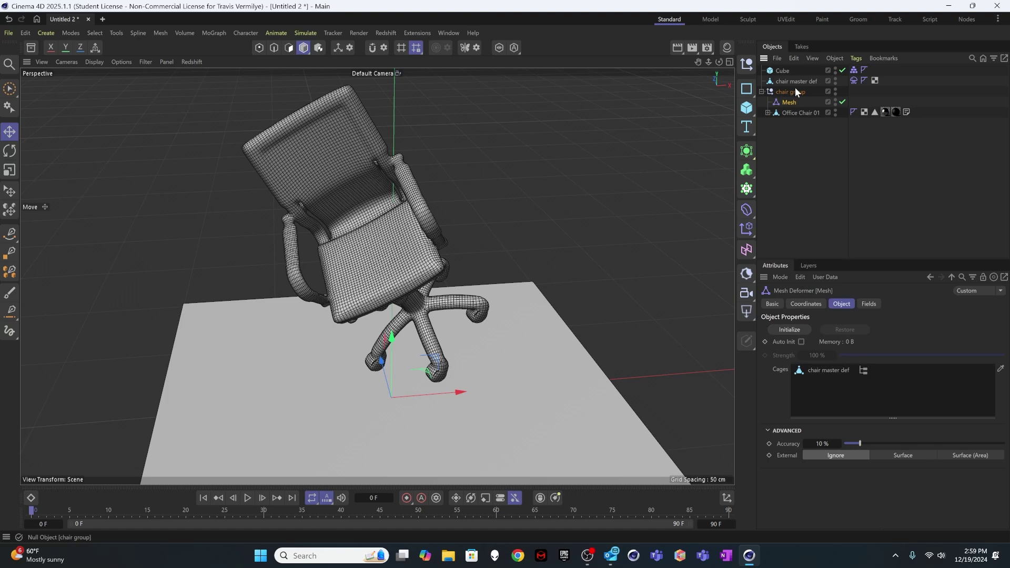
click(790, 330)
click(789, 330)
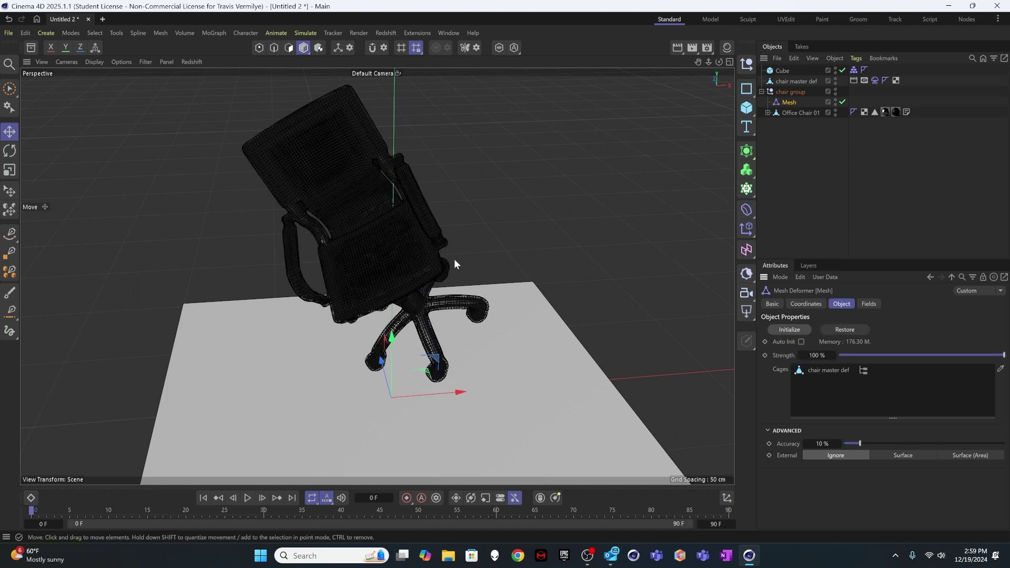
click(784, 162)
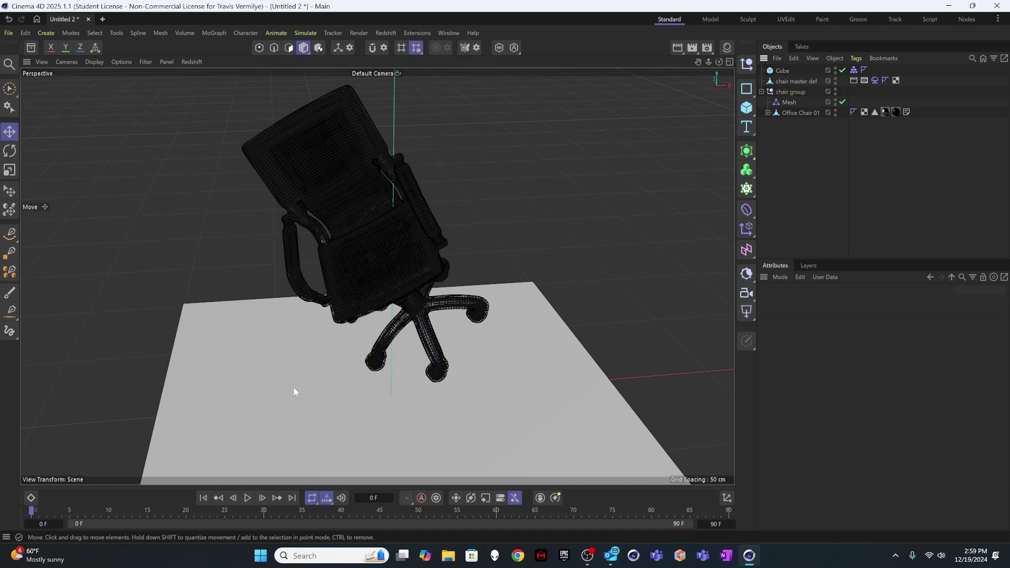
alt+drag(424, 377, 397, 410)
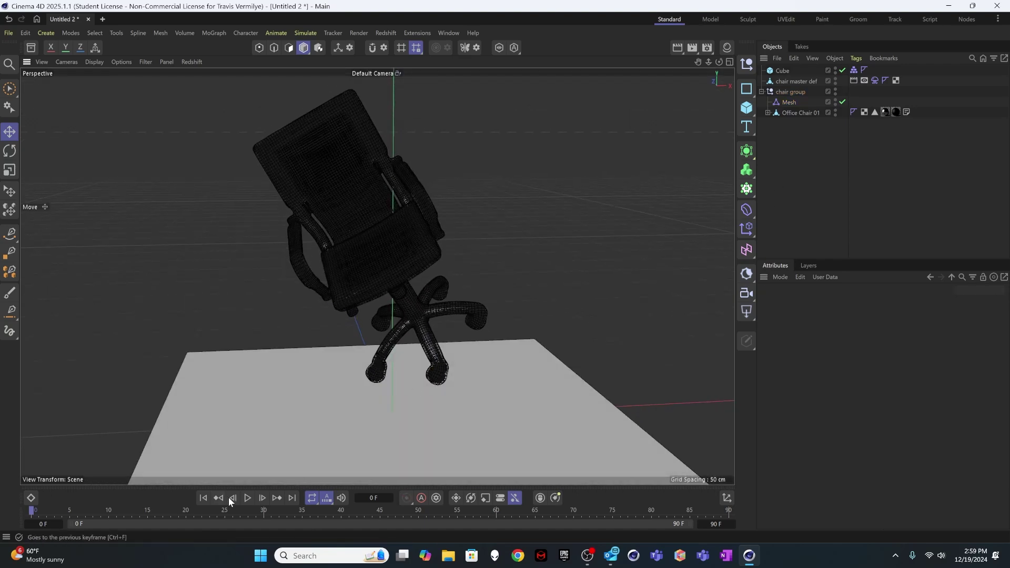
click(247, 498)
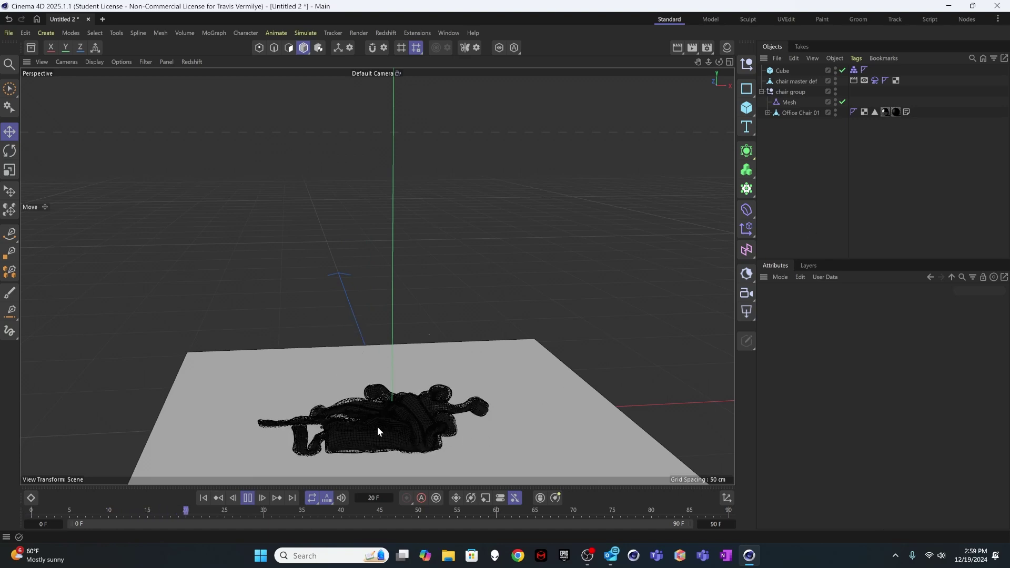
click(248, 498)
alt+drag(420, 368, 394, 315)
alt+right_drag(394, 316, 487, 323)
alt+drag(487, 323, 512, 228)
alt+right_drag(512, 229, 514, 260)
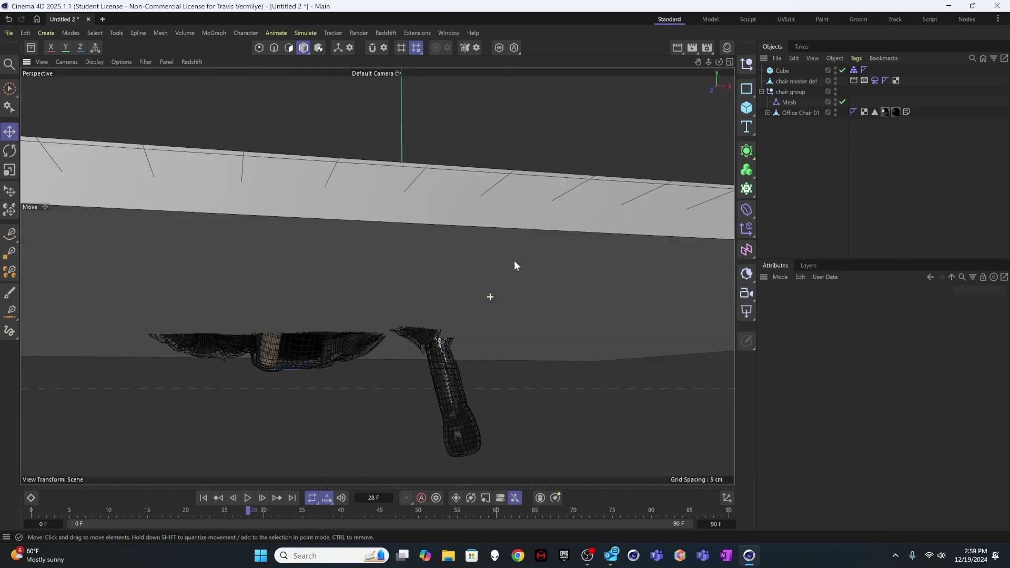
alt+drag(515, 262, 516, 342)
alt+right_drag(516, 342, 432, 400)
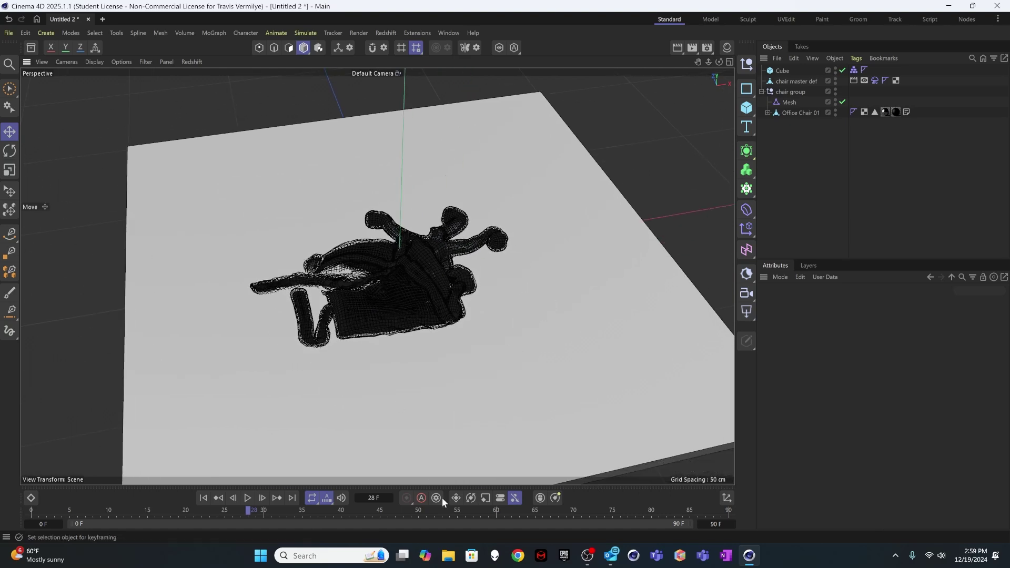
click(203, 498)
alt+drag(415, 324, 465, 294)
alt+right_drag(465, 294, 337, 360)
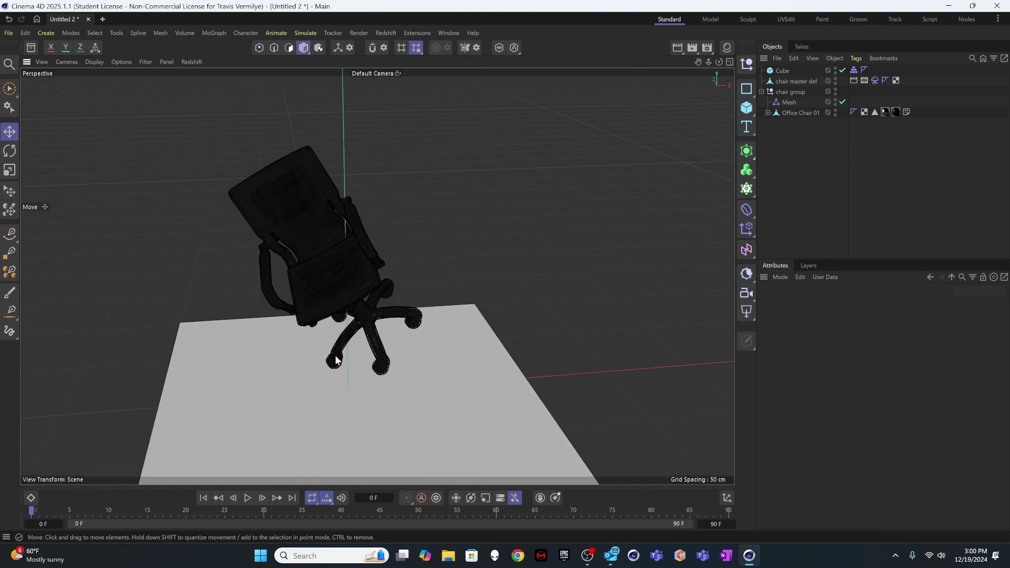
- Set the project's simulation Gravity to -750 cm in the Scene settings
key(ctrl+d)
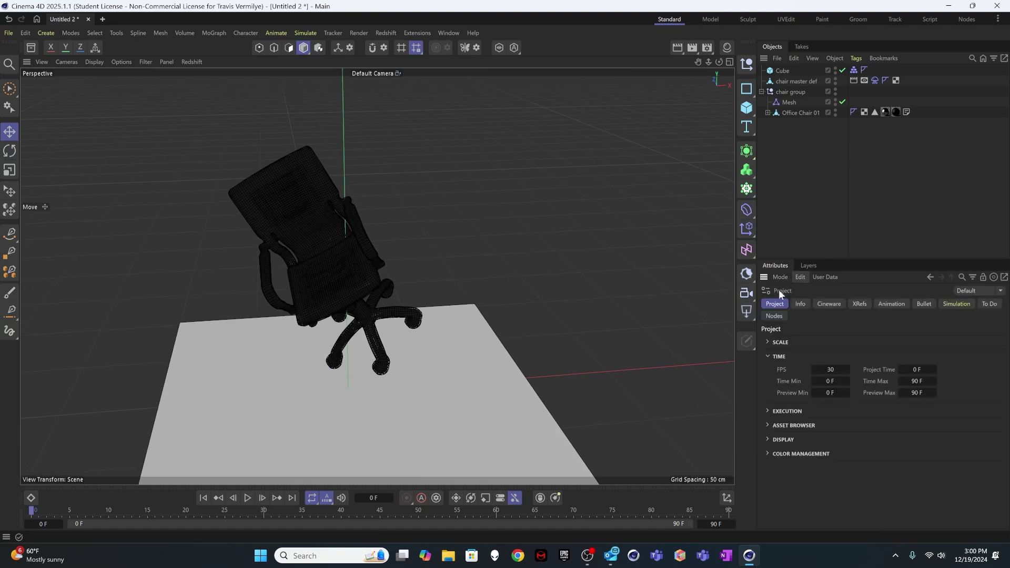
click(962, 303)
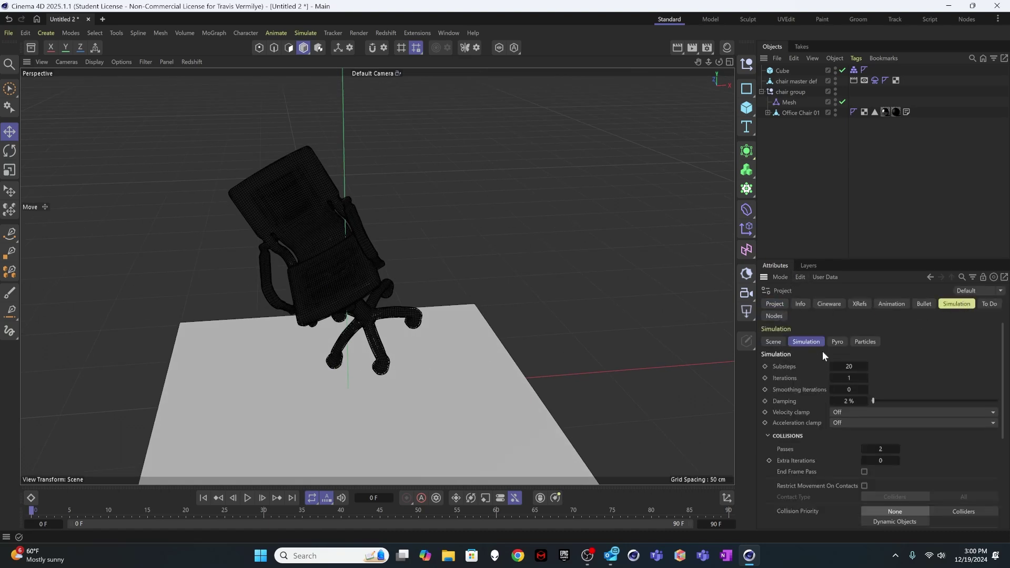
click(773, 341)
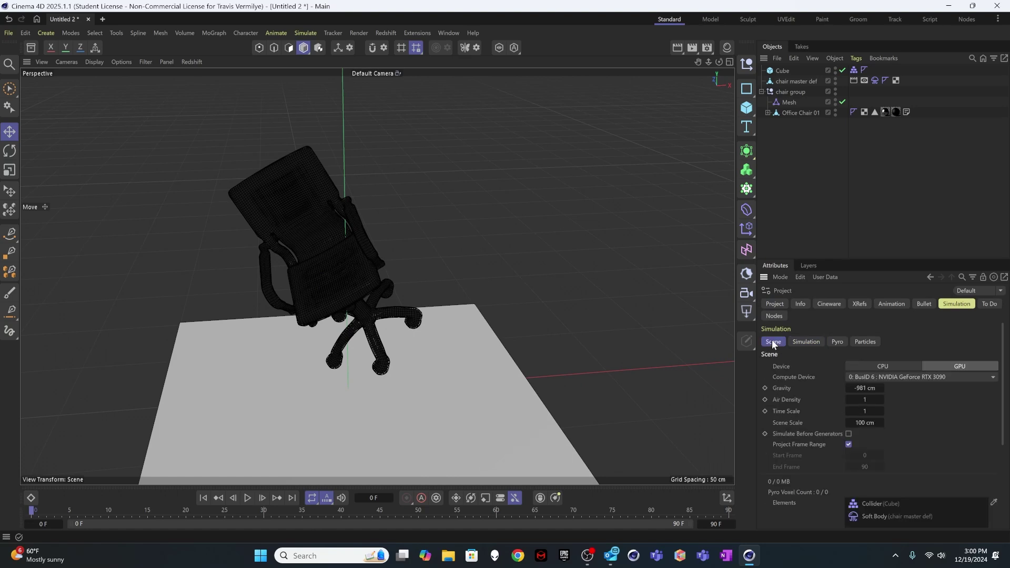
click(871, 388)
text(750)
key(Return)
text(-750)
key(Return)
- Raise Smoothing Iterations to 2 and set Damping to 25% in the solver settings
click(810, 341)
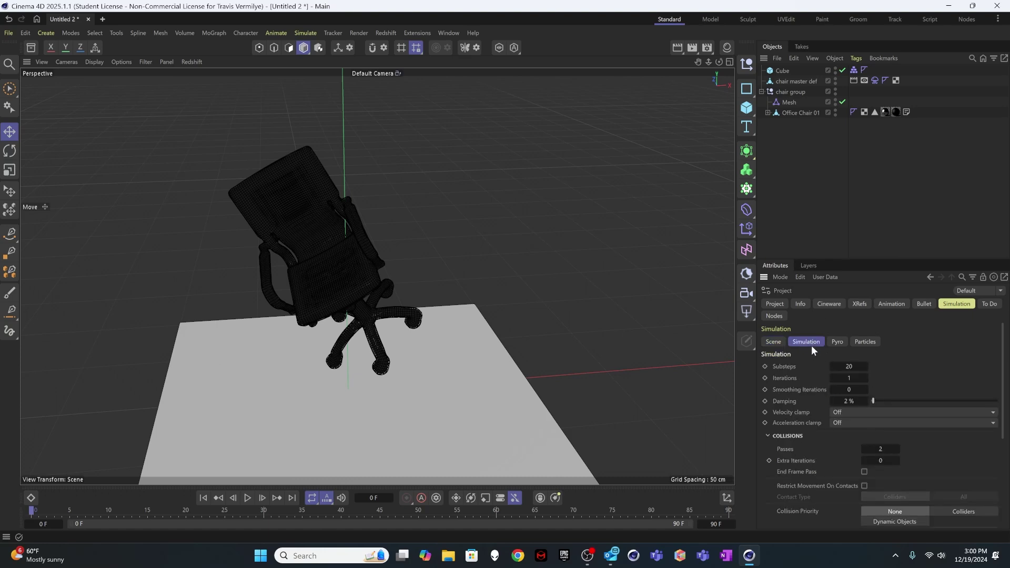
click(865, 389)
key(Tab)
text(25)
key(Return)
- Play the simulation, pausing at frame 36 for a close look, then stopping at frame 63
click(247, 499)
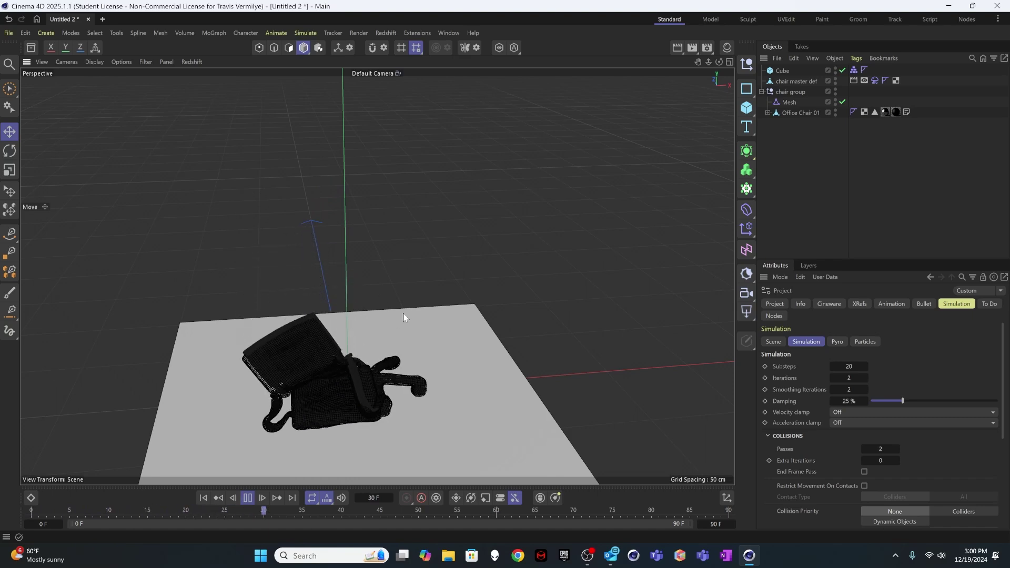
scroll(363, 379, up, 3)
click(247, 497)
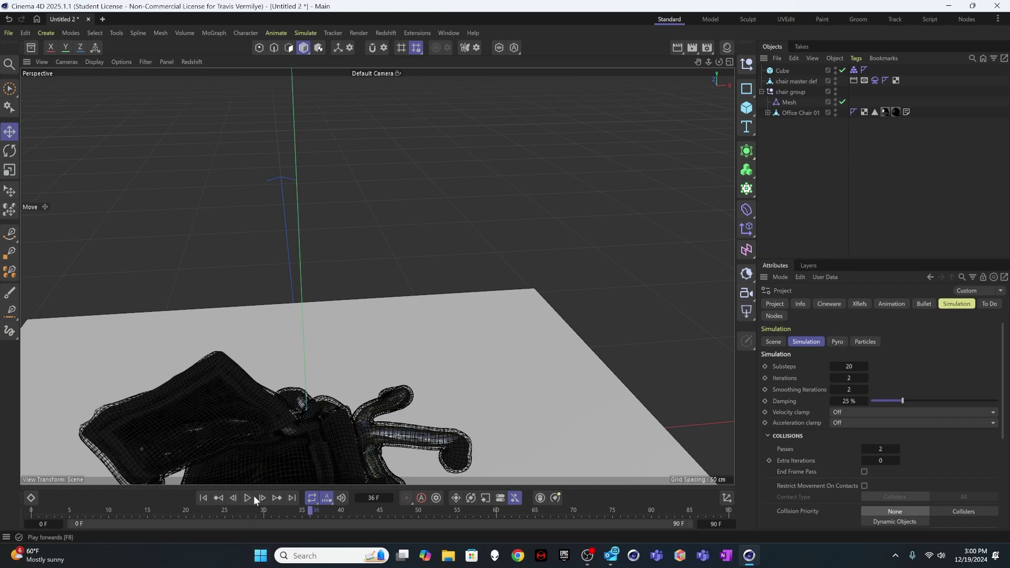
alt+drag(376, 275, 337, 315)
click(247, 498)
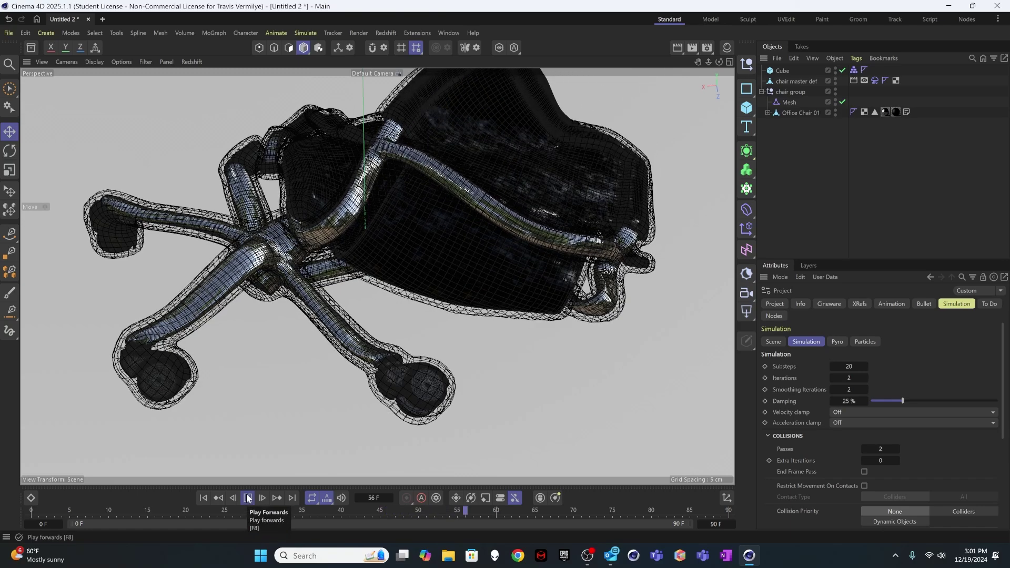
click(248, 498)
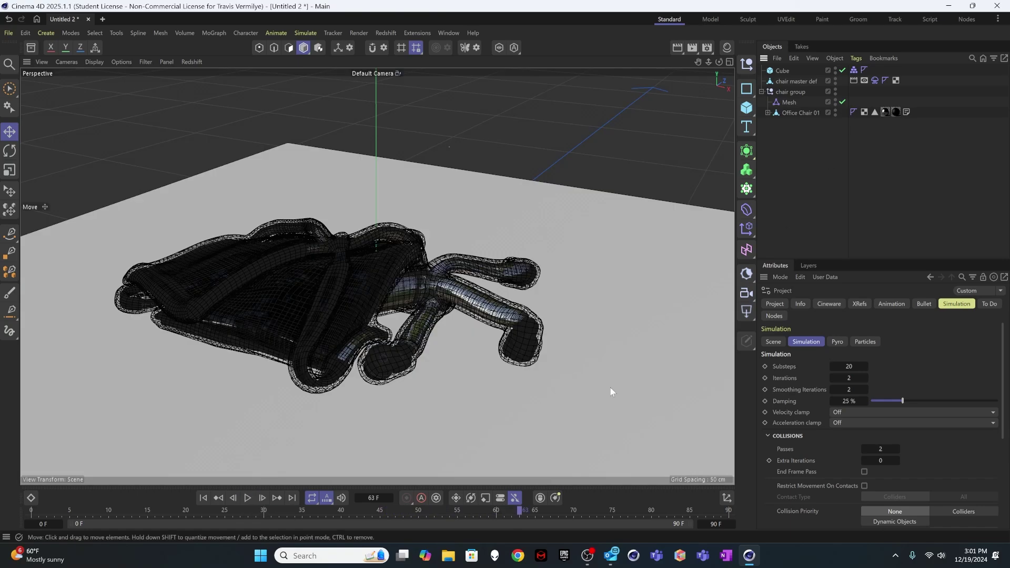
- Rewind and replay the simulation, pausing at frame 32 to inspect the chair on the floor
click(203, 498)
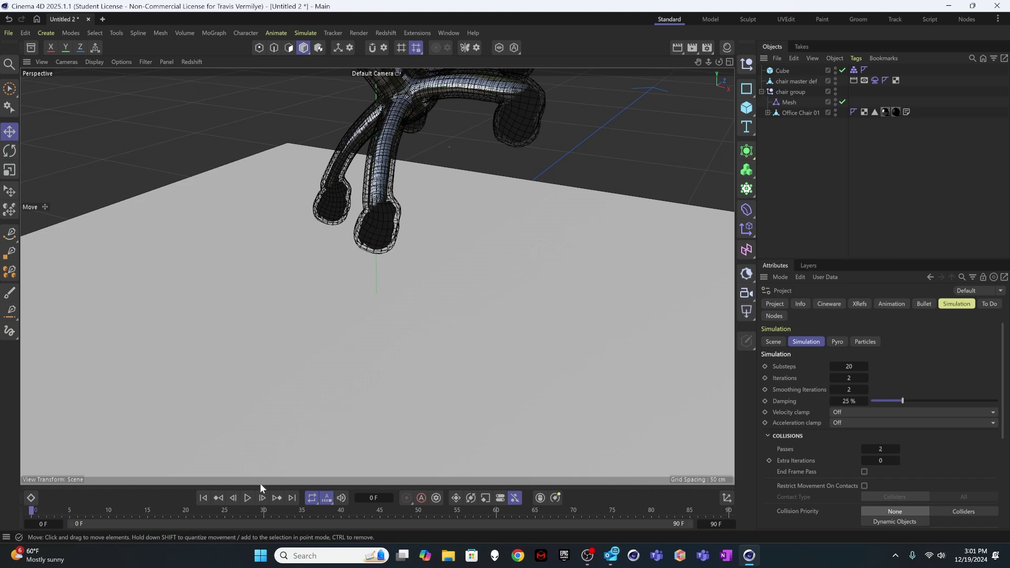
click(248, 498)
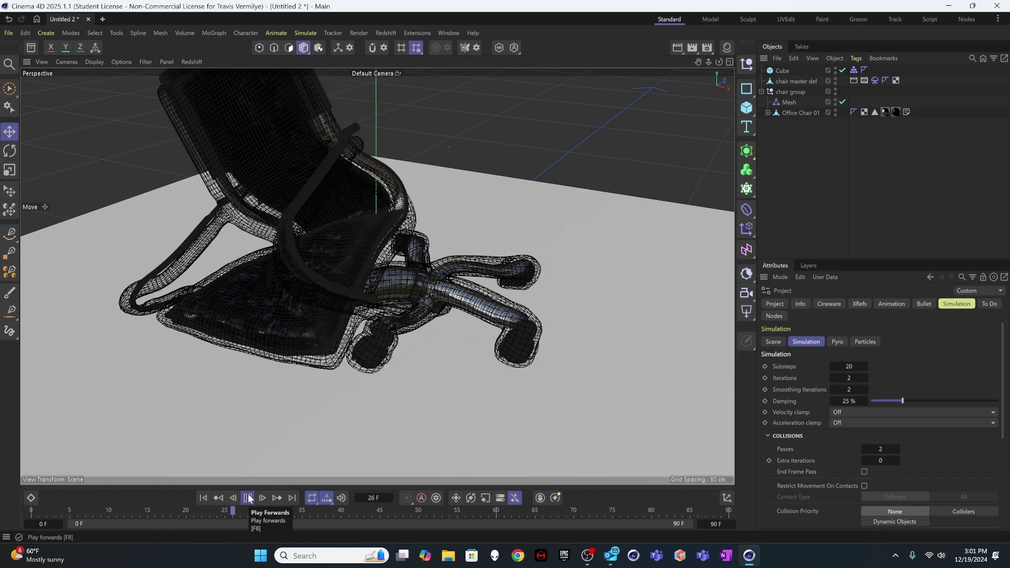
click(248, 498)
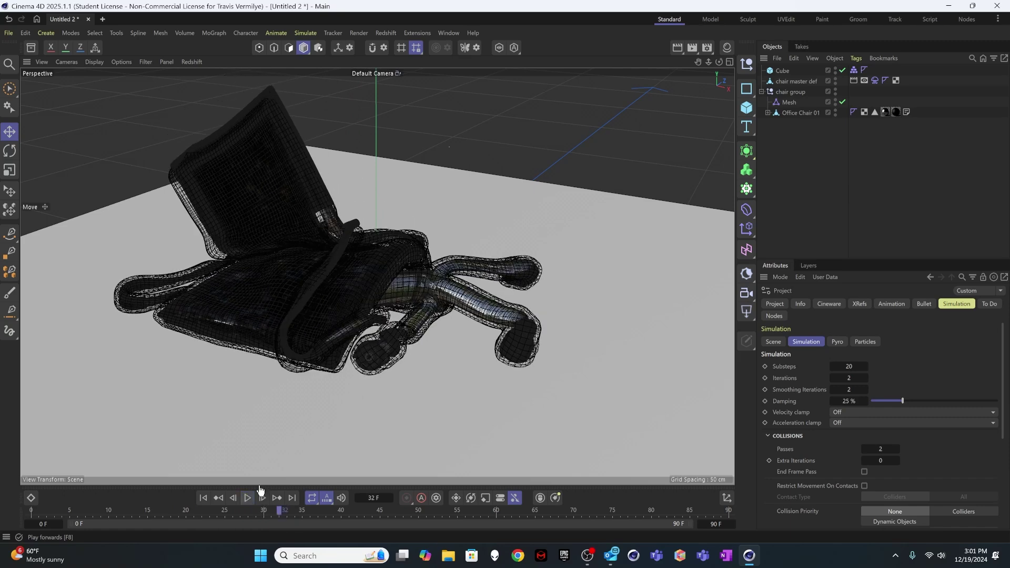
alt+drag(421, 263, 463, 289)
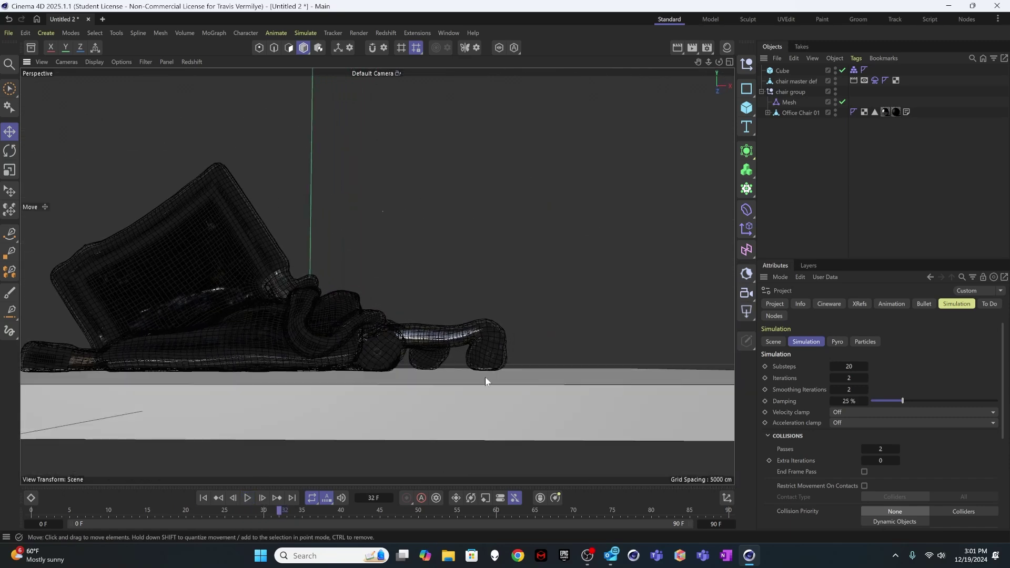
alt+right_drag(463, 290, 575, 349)
alt+drag(705, 305, 444, 372)
alt+right_drag(443, 372, 239, 387)
alt+drag(239, 387, 360, 355)
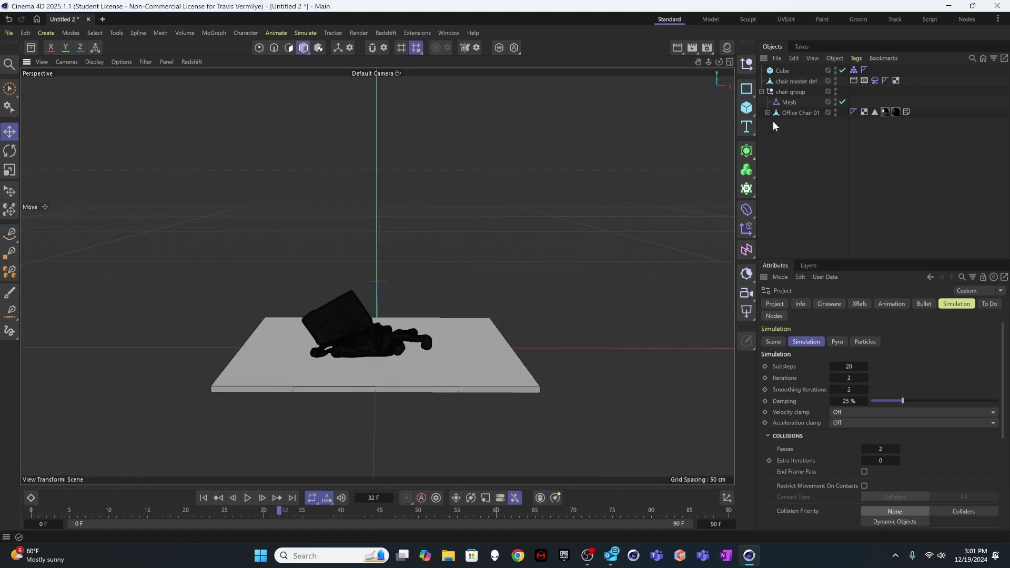
- Rename the floor cube to 'Dynamics floor'
click(782, 71)
double_click(783, 71)
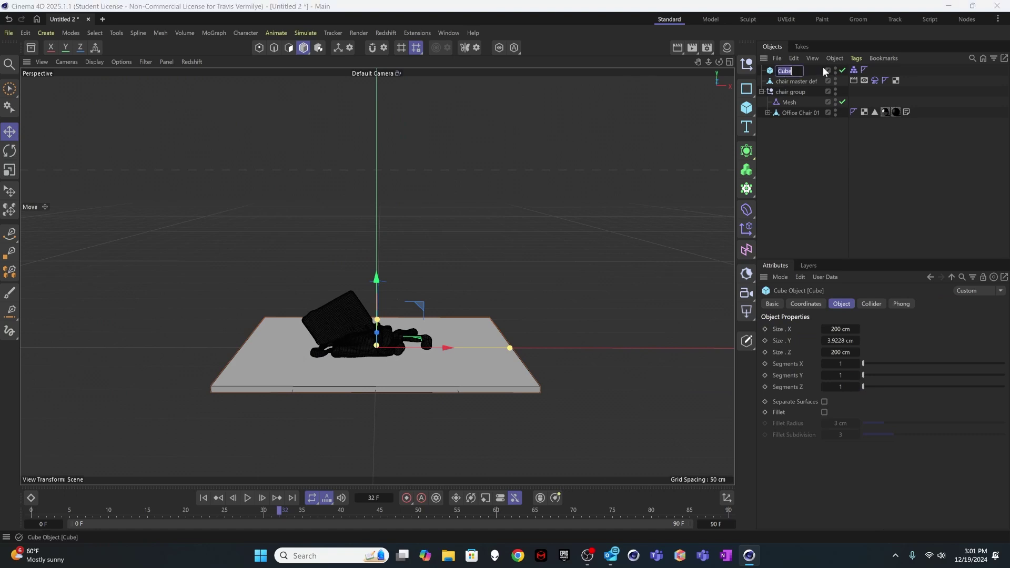
text(Dynamics)
text( floor)
key(Return)
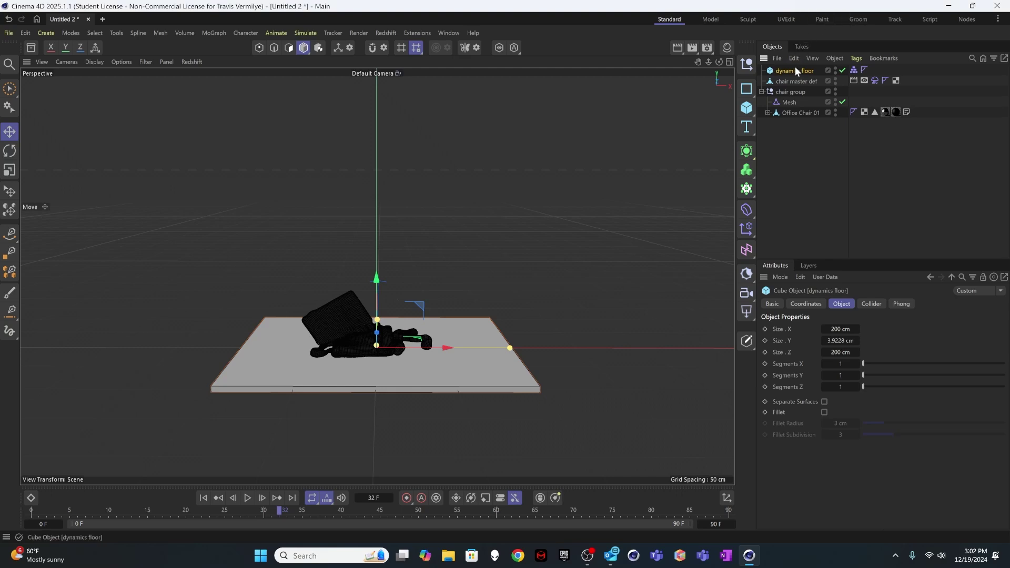
- Duplicate the floor, delete the copy's Collider tag, and name it 'render floor'
key(ctrl+c)
key(ctrl+v)
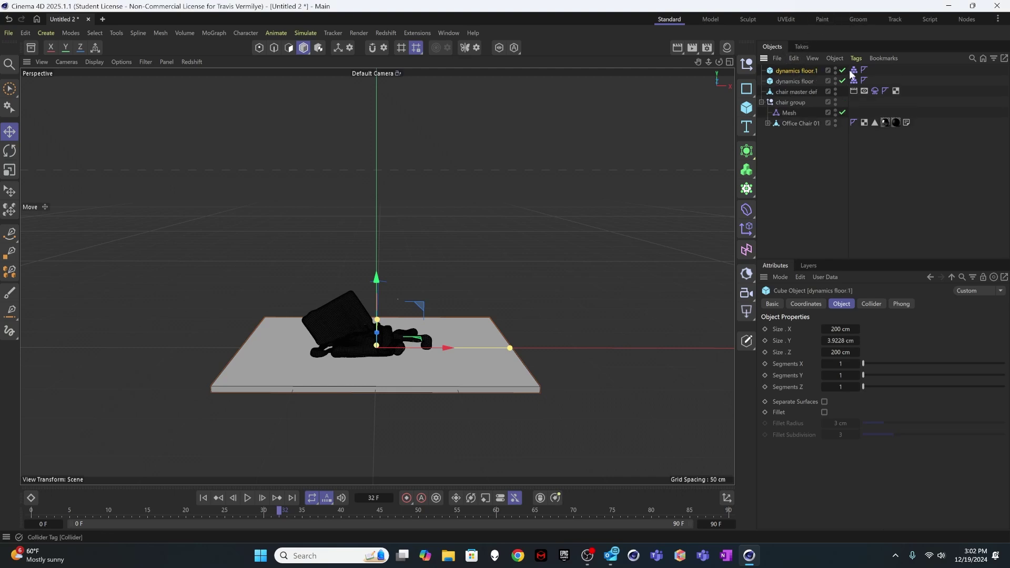
click(854, 70)
click(794, 59)
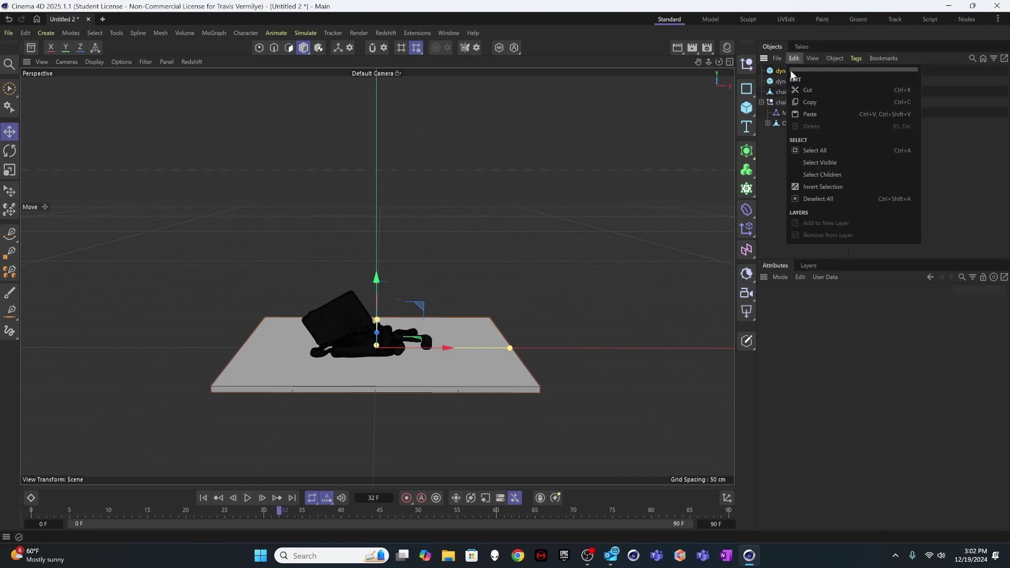
click(788, 71)
double_click(787, 71)
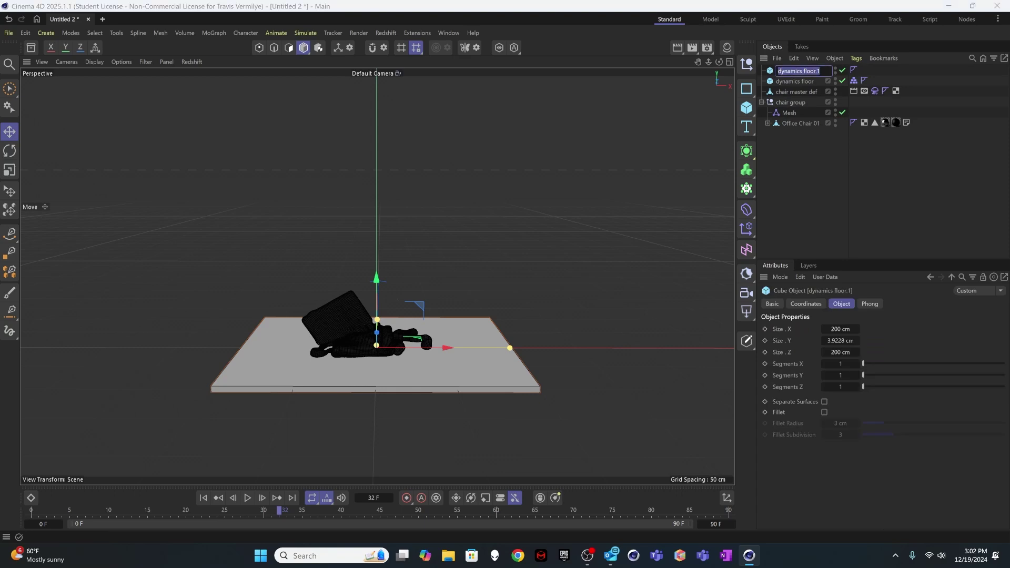
text(render floor)
key(Return)
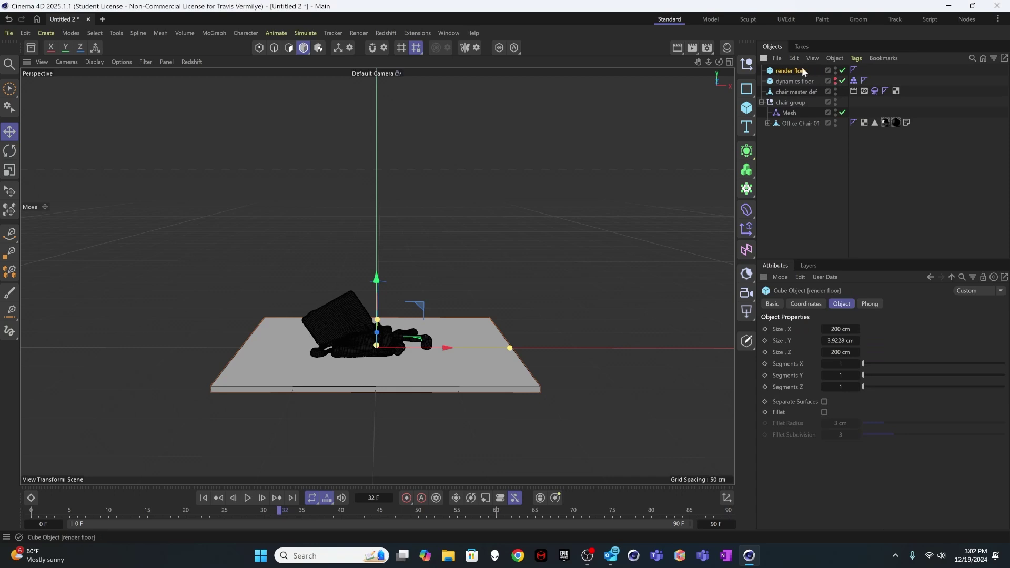
scroll(432, 299, up, 5)
- Raise the render floor slightly along Y above the dynamics floor, then deselect it
scroll(441, 286, up, 6)
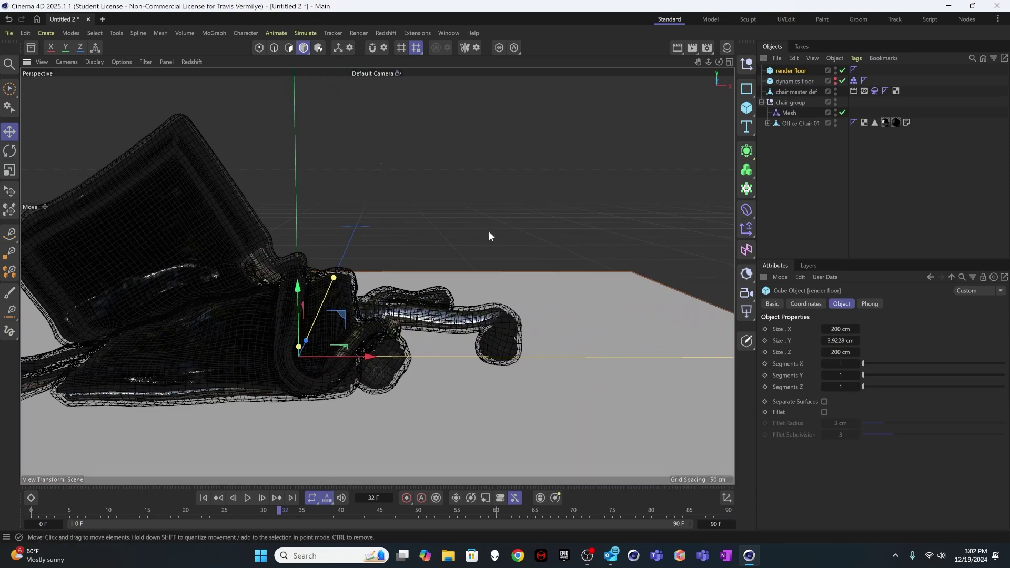
drag(295, 297, 377, 287)
click(839, 156)
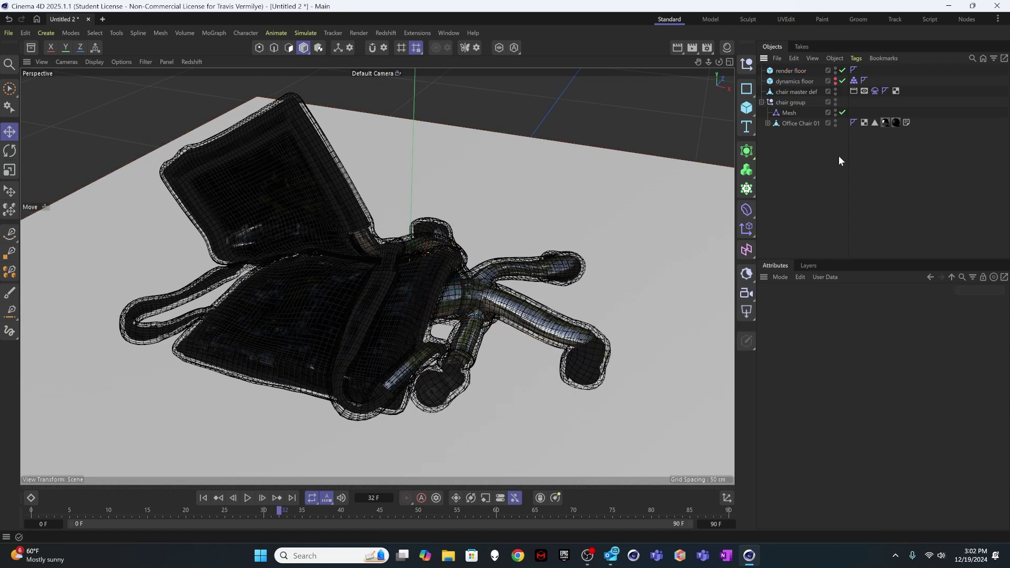